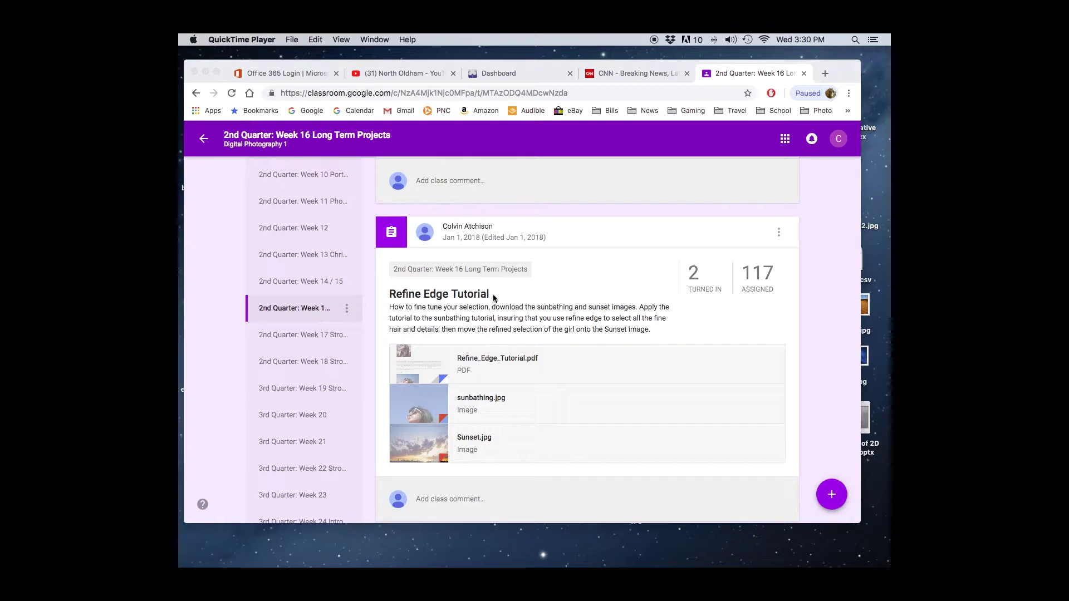
Open sunbathing.jpg from the Refine Edge Tutorial assignment in its own Google Drive browser page
{"action": "scroll", "coordinate": [525, 298], "scroll_direction": "down", "scroll_amount": 3}
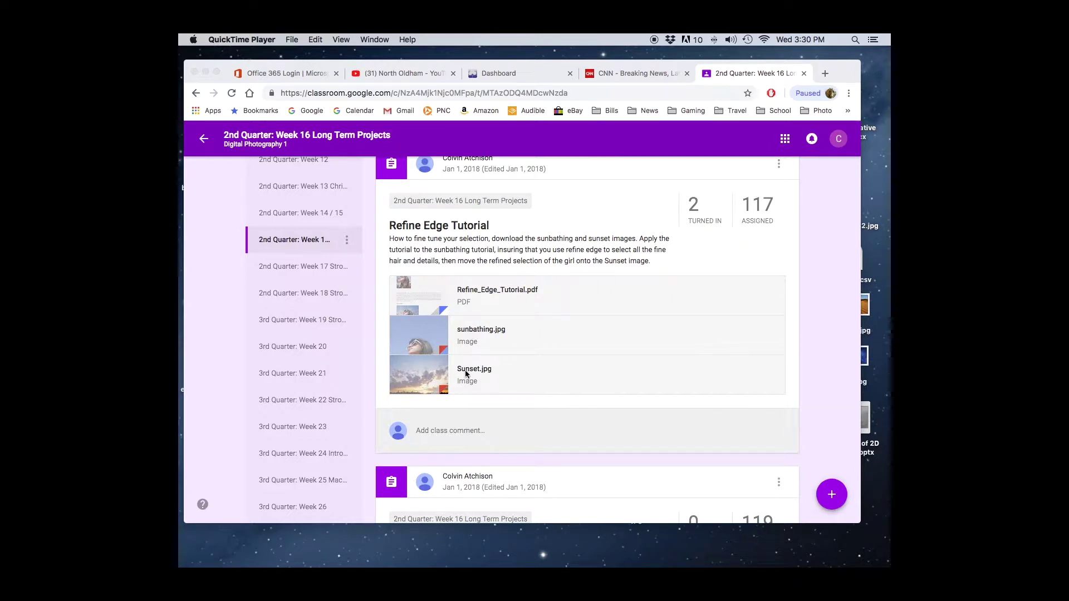
{"action": "left_click", "coordinate": [476, 329]}
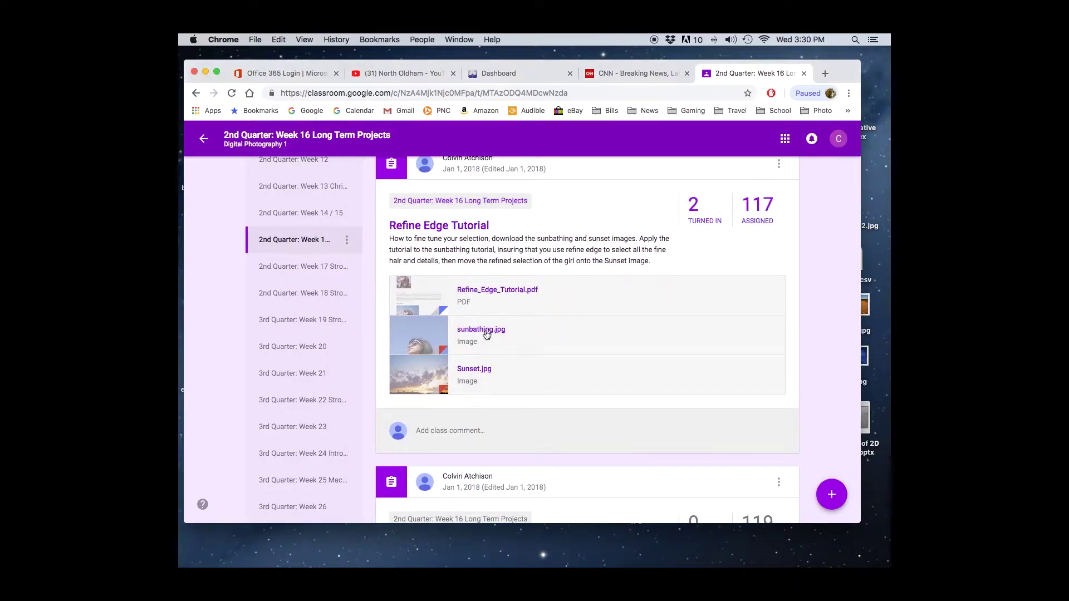
{"action": "left_click", "coordinate": [477, 331]}
{"action": "double_click", "coordinate": [538, 291]}
{"action": "left_click_drag", "start_coordinate": [538, 290], "coordinate": [181, 332]}
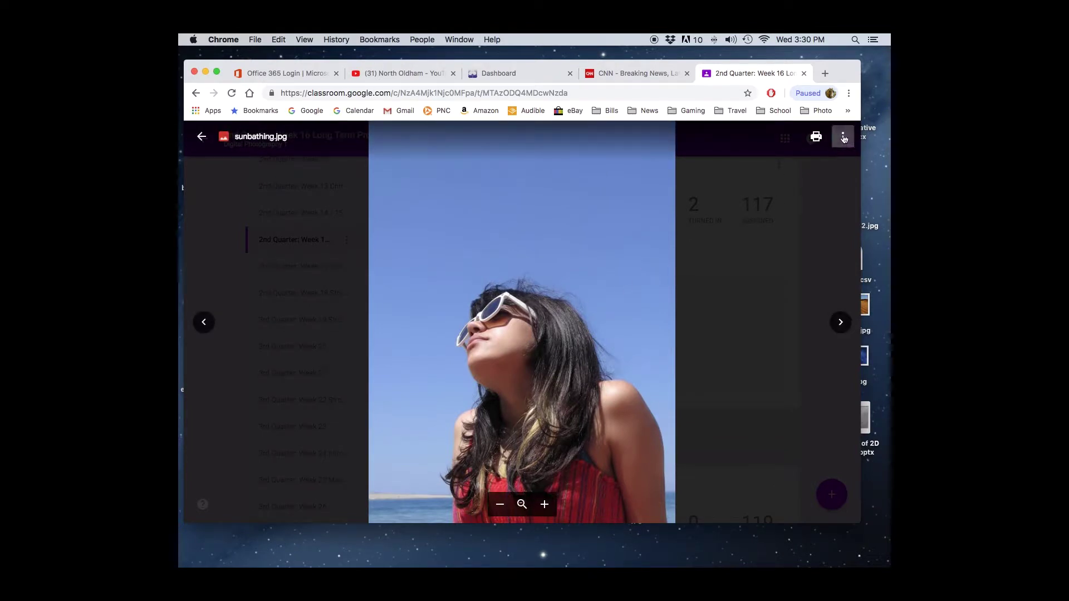
{"action": "left_click", "coordinate": [843, 138]}
{"action": "left_click", "coordinate": [762, 194]}
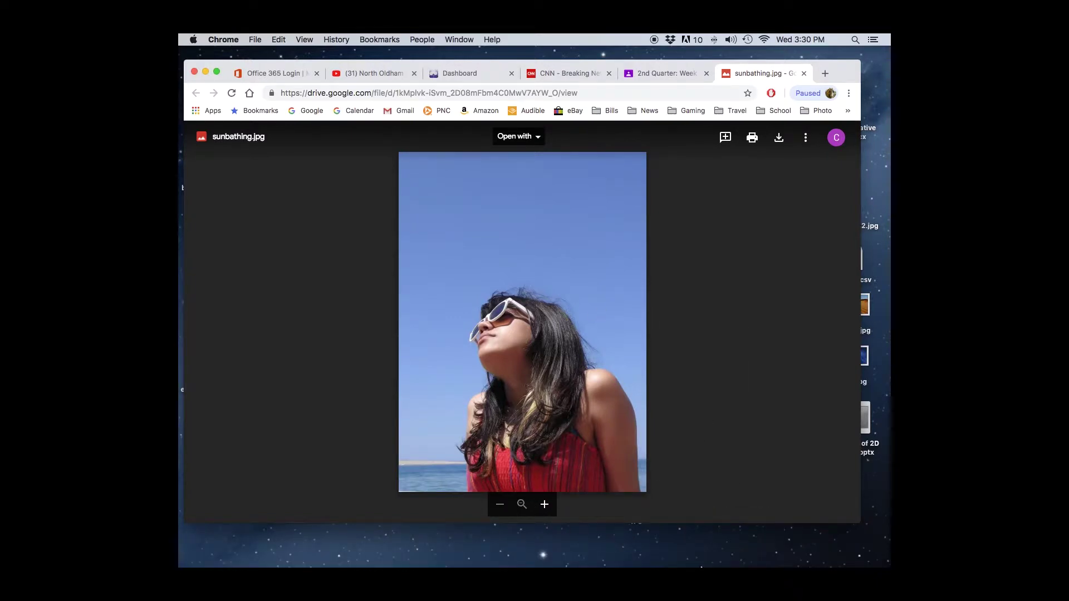
{"action": "left_click", "coordinate": [667, 548]}
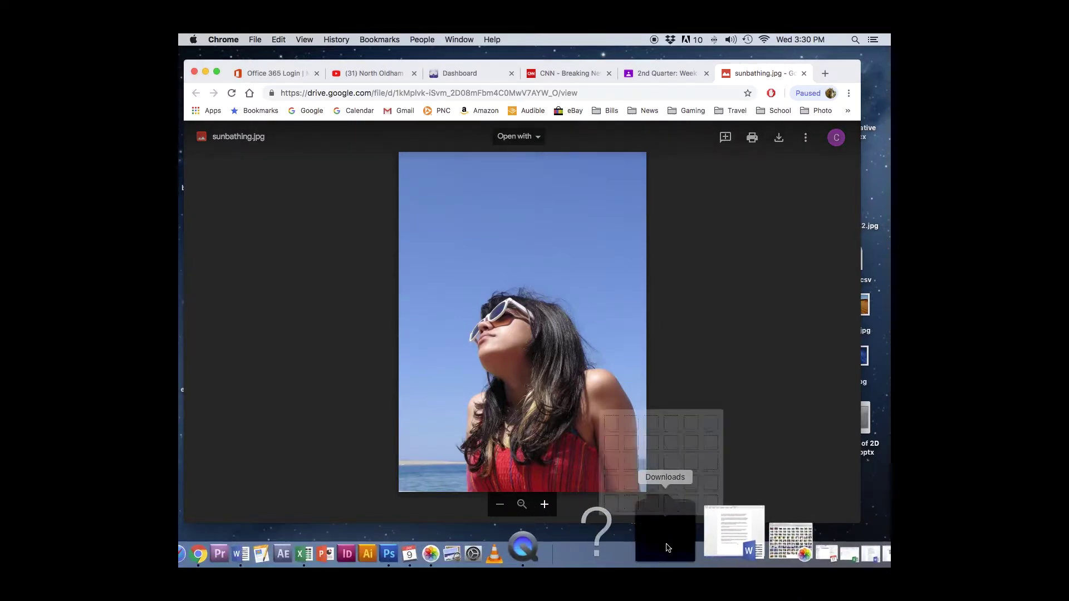
{"action": "scroll", "coordinate": [717, 388], "scroll_direction": "down", "scroll_amount": 5}
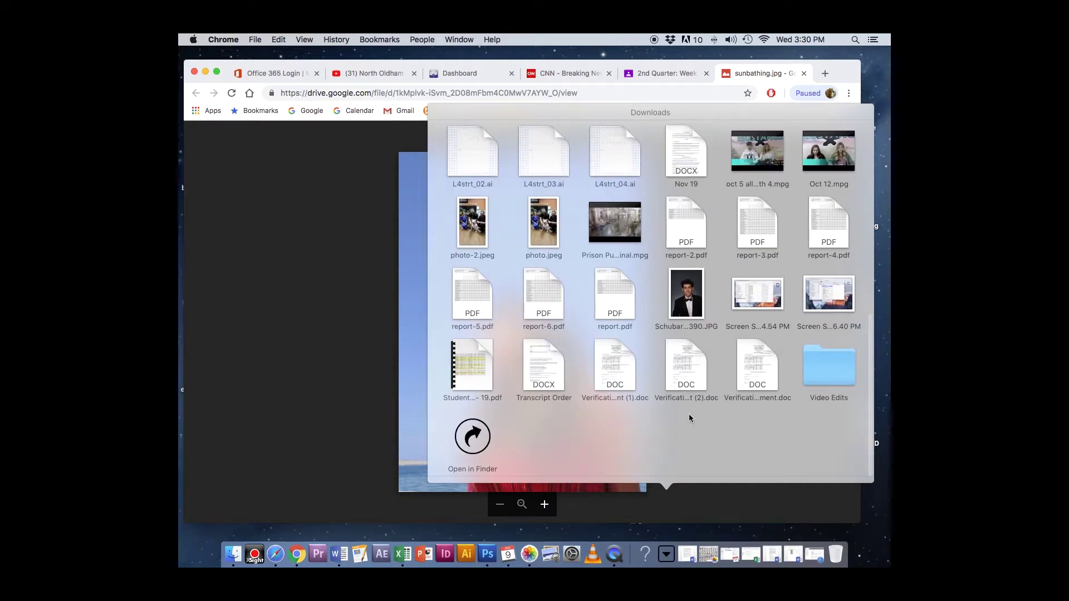
{"action": "left_click", "coordinate": [372, 396]}
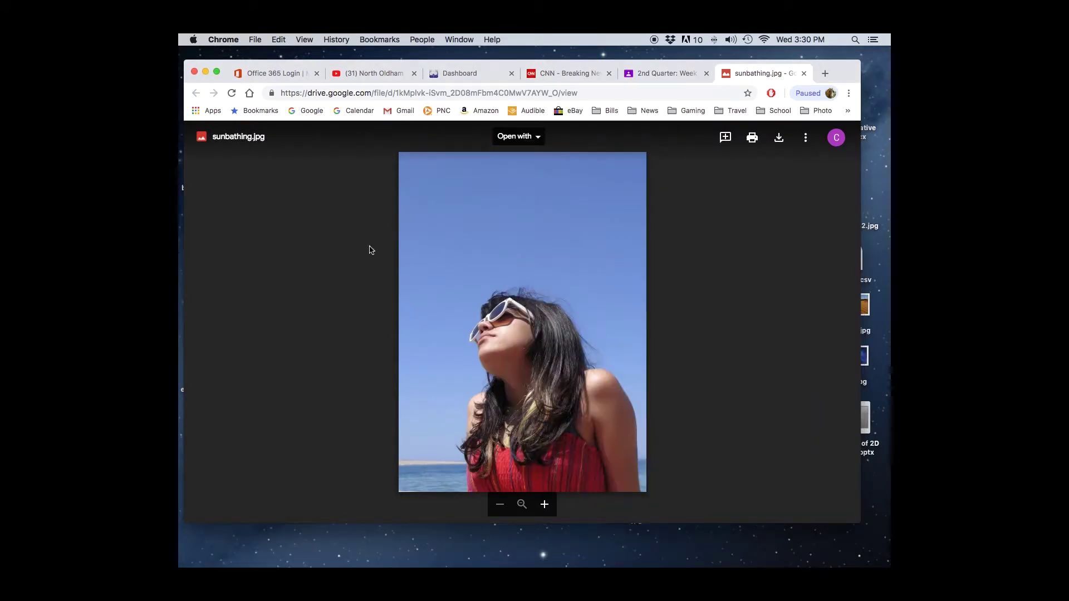
Minimize the browser, switch to Photoshop and open sunbathing.jpg from the Desktop
{"action": "left_click", "coordinate": [206, 73]}
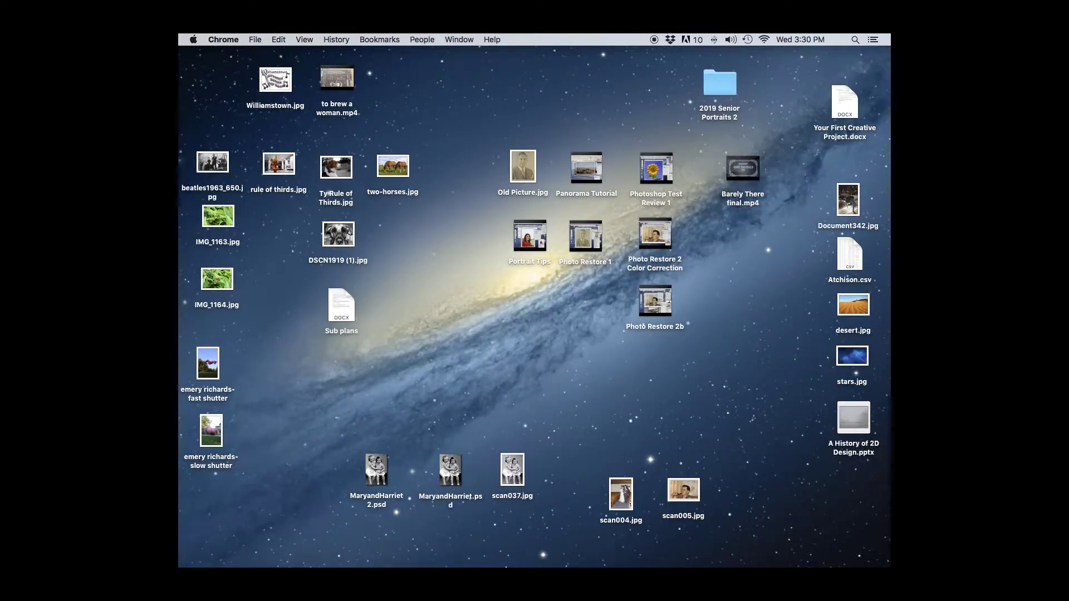
{"action": "left_click", "coordinate": [440, 533]}
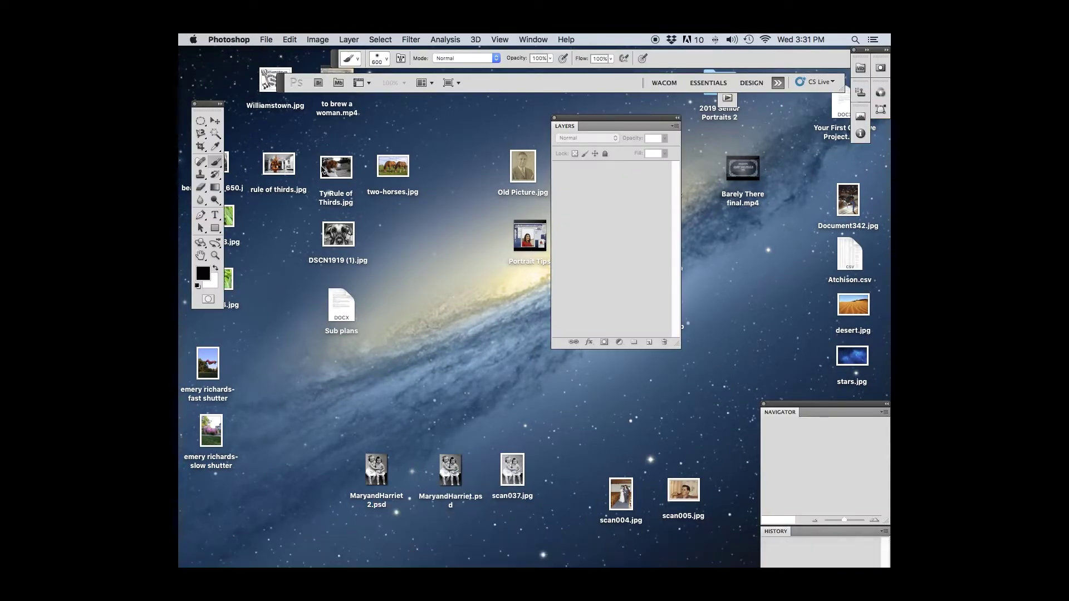
{"action": "left_click", "coordinate": [266, 40]}
{"action": "left_click", "coordinate": [272, 63]}
{"action": "left_click", "coordinate": [515, 158]}
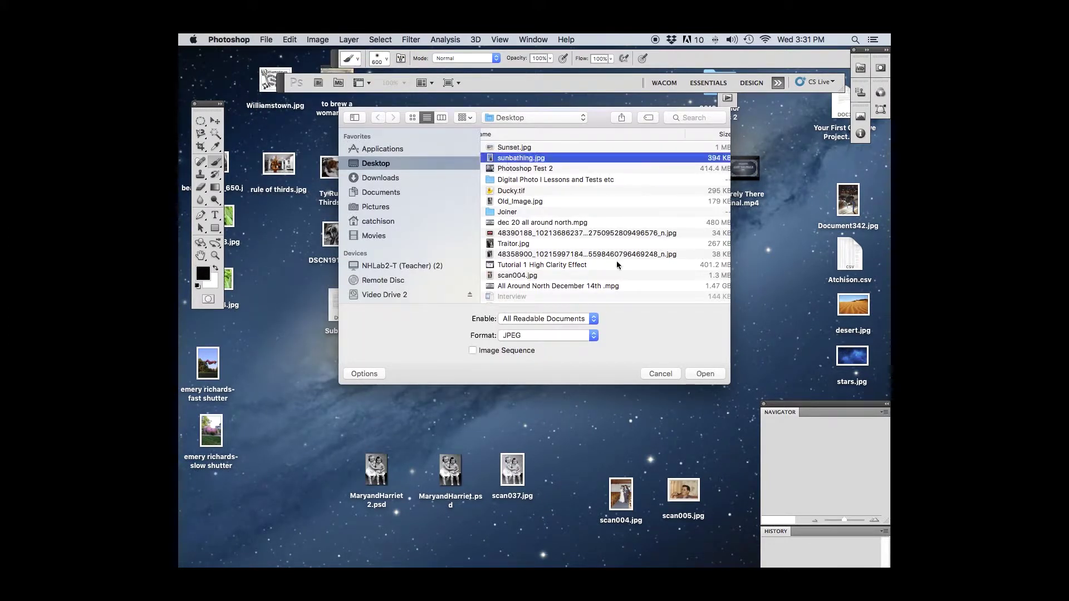
{"action": "left_click", "coordinate": [704, 373]}
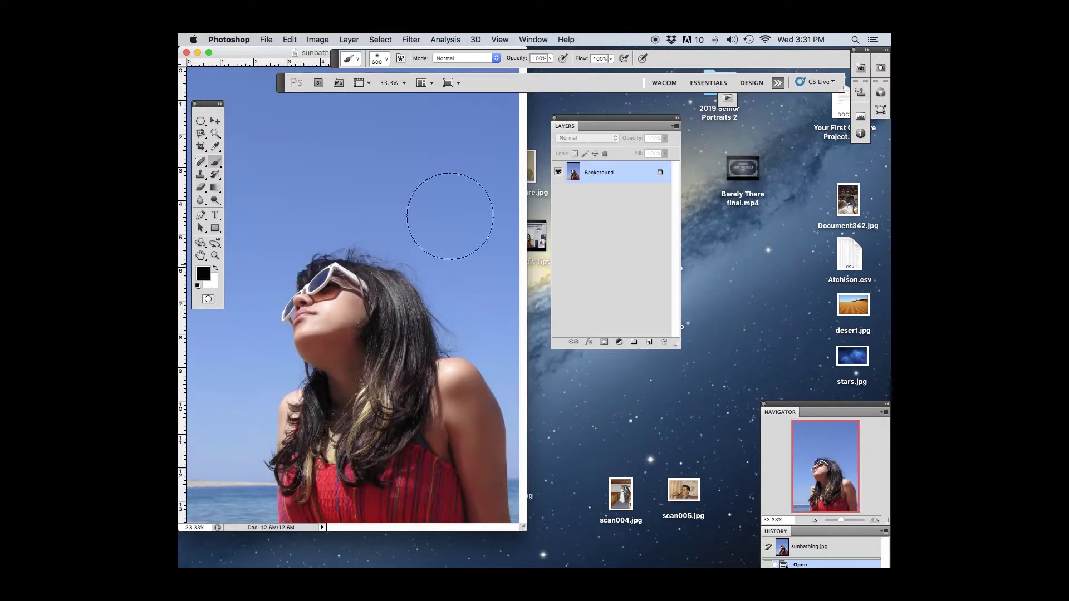
Arrange the image window and Layers panel side by side, and crop the excess sky above the girl off the photo
{"action": "left_click_drag", "start_coordinate": [248, 56], "coordinate": [332, 99]}
{"action": "left_click_drag", "start_coordinate": [612, 118], "coordinate": [749, 138]}
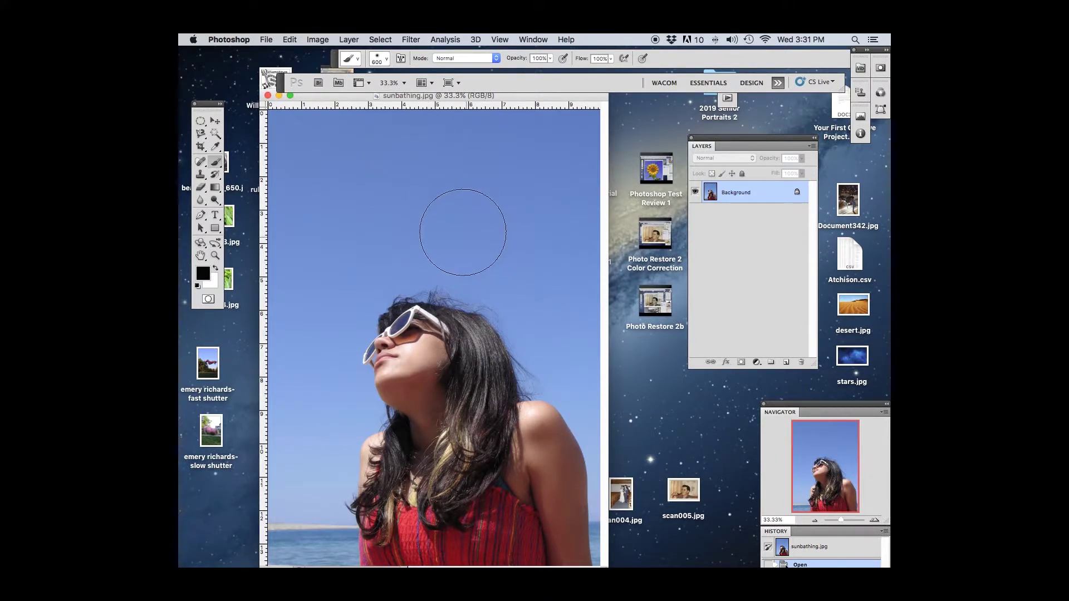
{"action": "left_click", "coordinate": [201, 147]}
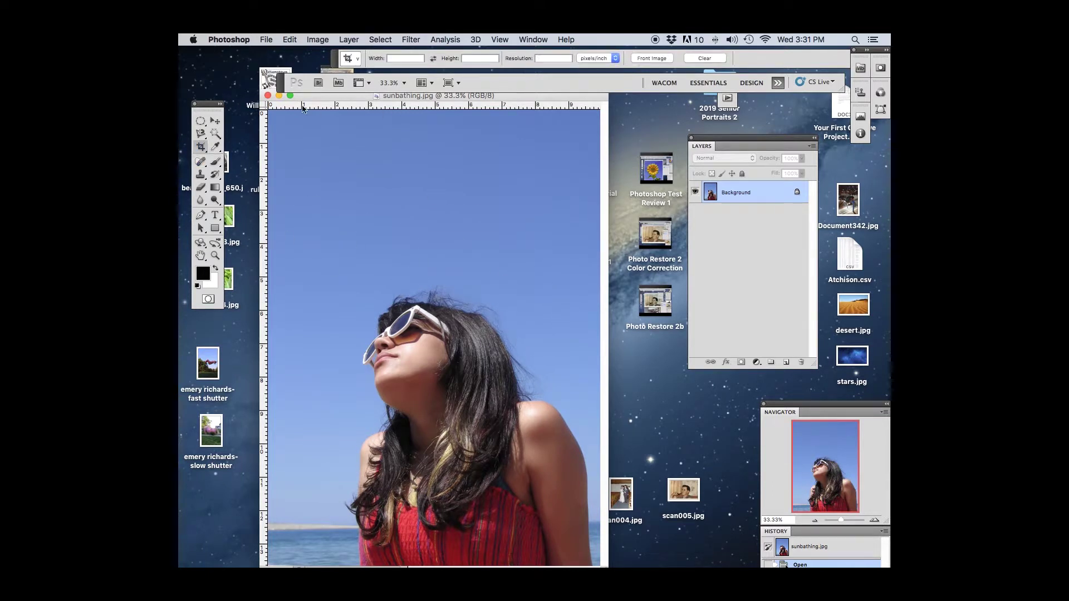
{"action": "left_click_drag", "start_coordinate": [305, 96], "coordinate": [336, 81]}
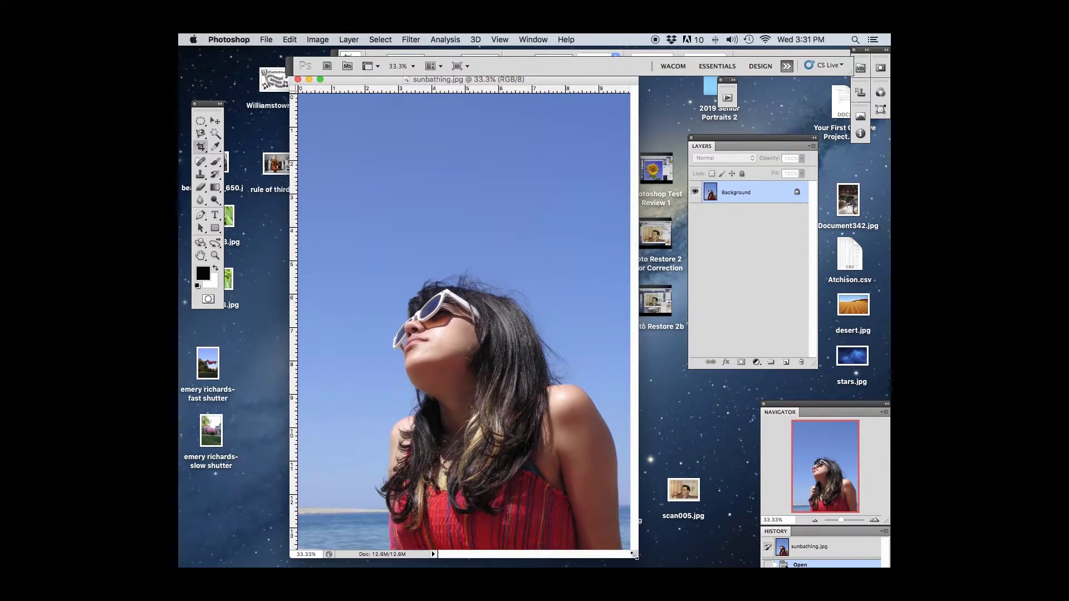
{"action": "left_click_drag", "start_coordinate": [633, 555], "coordinate": [660, 557]}
{"action": "double_click", "coordinate": [567, 422]}
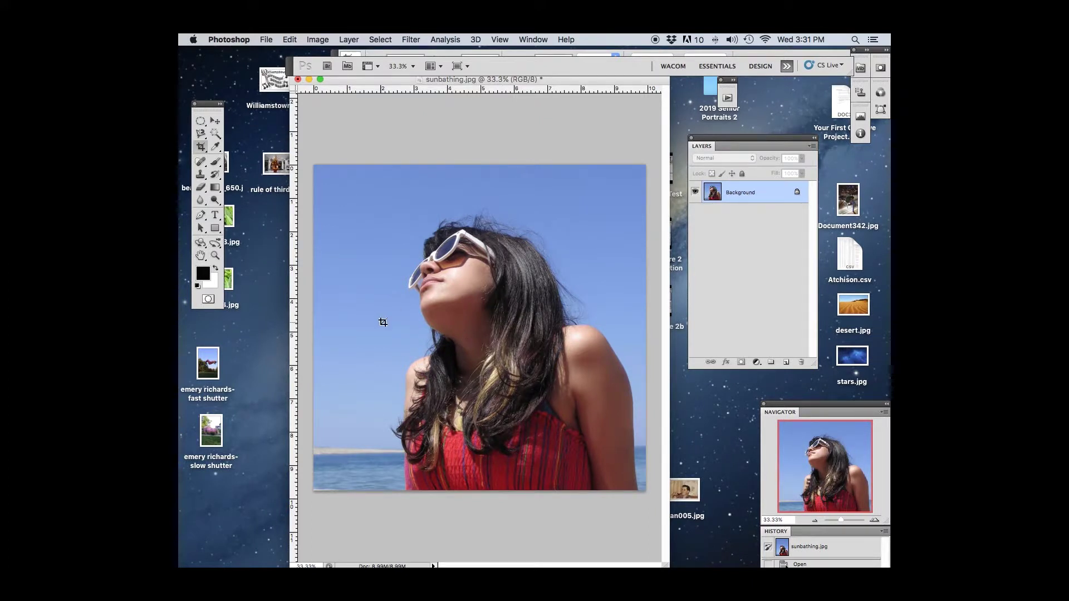
Select the girl's head, hair, shoulders and red top with the Quick Selection tool
{"action": "left_click", "coordinate": [217, 135]}
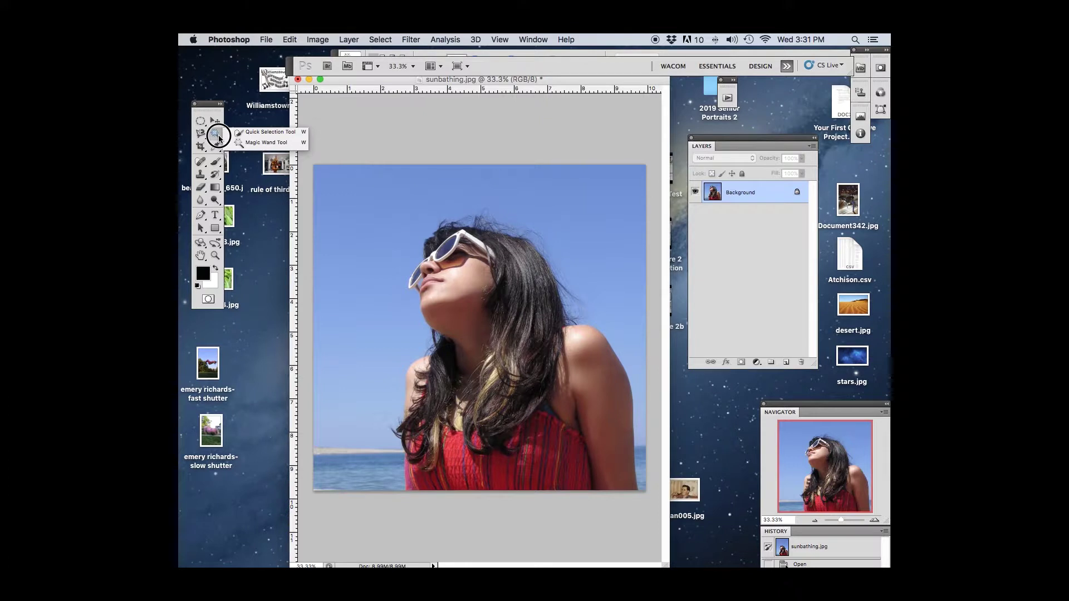
{"action": "left_click_drag", "start_coordinate": [219, 138], "coordinate": [252, 136]}
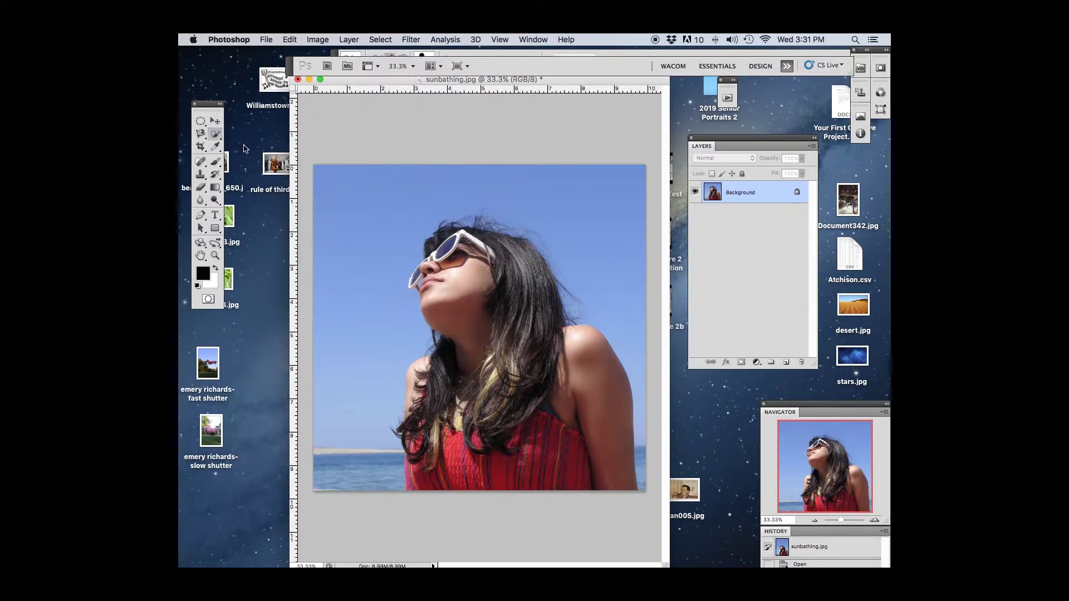
{"action": "mouse_move", "coordinate": [476, 278]}
{"action": "left_mouse_down"}
{"action": "mouse_move", "coordinate": [507, 293]}
{"action": "mouse_move", "coordinate": [555, 361]}
{"action": "mouse_move", "coordinate": [583, 340]}
{"action": "mouse_move", "coordinate": [551, 328]}
{"action": "mouse_move", "coordinate": [523, 247]}
{"action": "mouse_move", "coordinate": [466, 252]}
{"action": "mouse_move", "coordinate": [440, 238]}
{"action": "mouse_move", "coordinate": [455, 364]}
{"action": "mouse_move", "coordinate": [436, 380]}
{"action": "mouse_move", "coordinate": [415, 374]}
{"action": "mouse_move", "coordinate": [423, 369]}
{"action": "mouse_move", "coordinate": [429, 428]}
{"action": "mouse_move", "coordinate": [422, 495]}
{"action": "mouse_move", "coordinate": [427, 484]}
{"action": "mouse_move", "coordinate": [525, 461]}
{"action": "mouse_move", "coordinate": [605, 469]}
{"action": "left_mouse_up"}
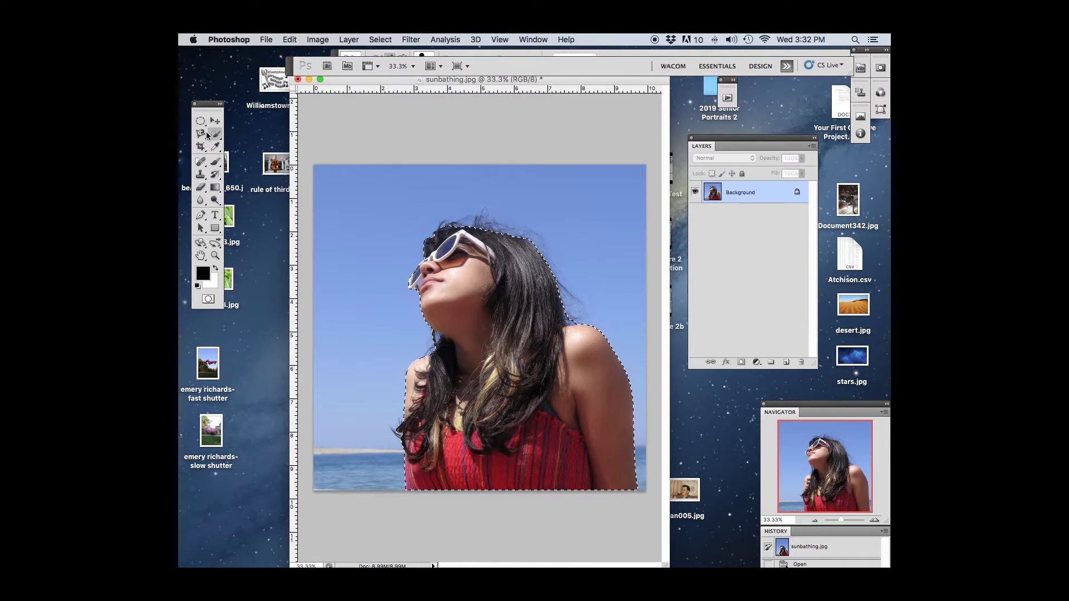
Open Refine Edge for the girl's selection, place its dialog clear of her head and keep the Black & White view
{"action": "left_click_drag", "start_coordinate": [289, 68], "coordinate": [239, 62]}
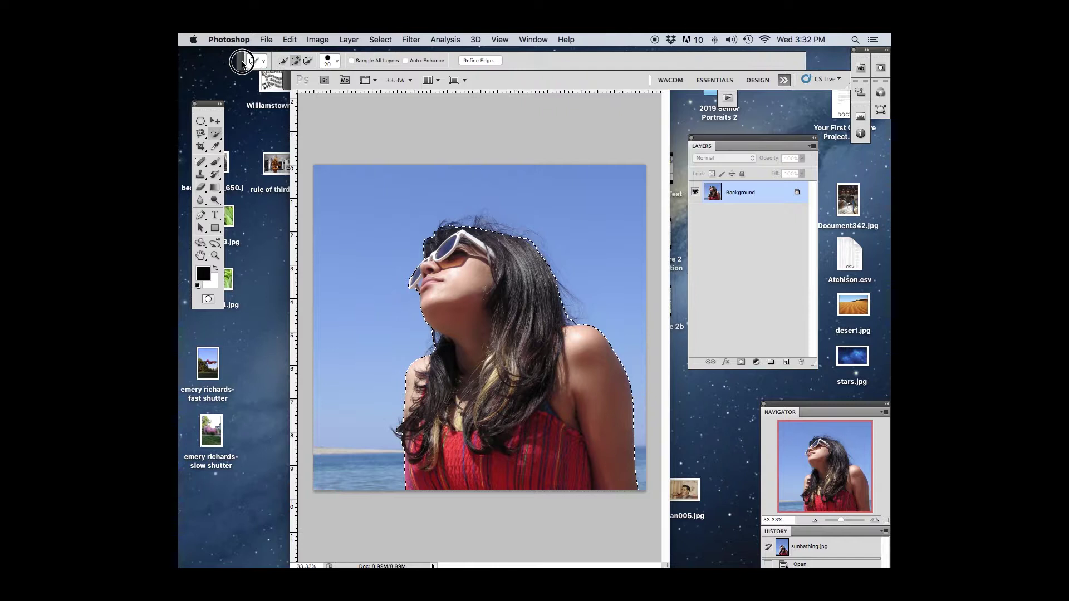
{"action": "left_click", "coordinate": [478, 60]}
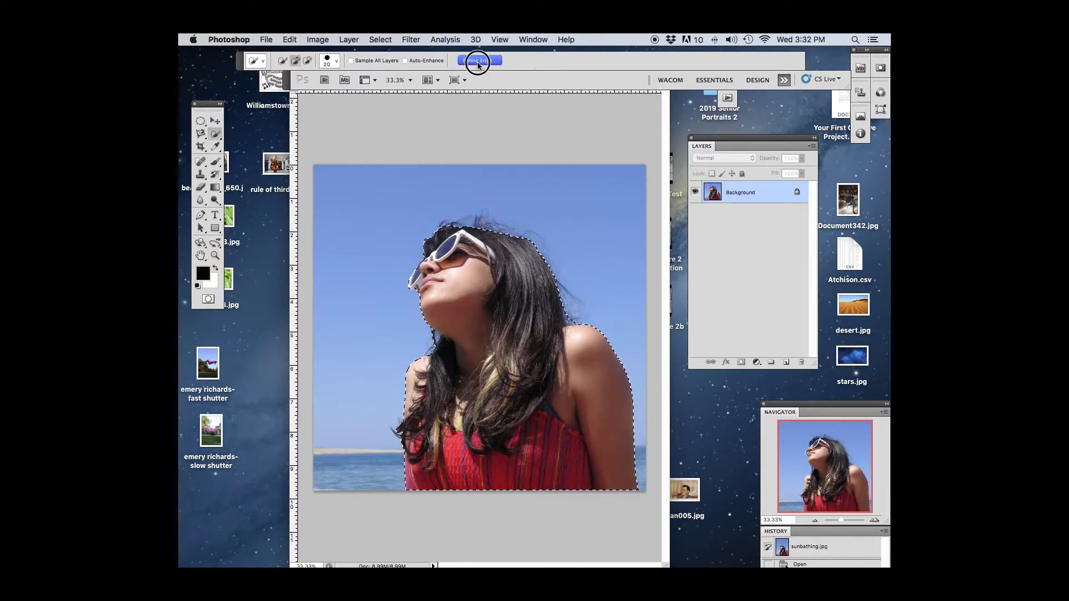
{"action": "left_click_drag", "start_coordinate": [638, 153], "coordinate": [637, 107]}
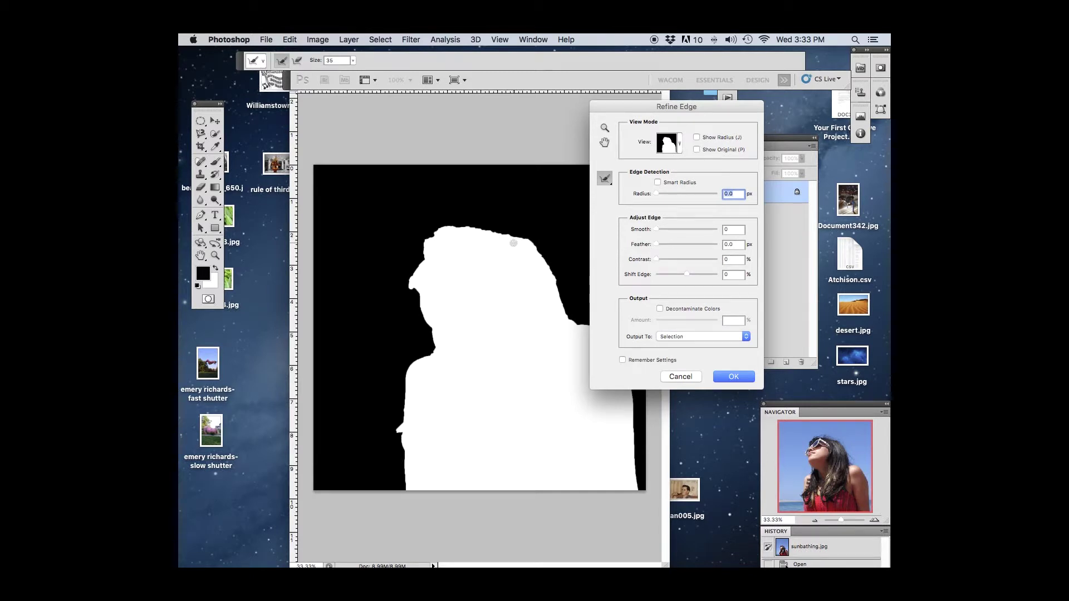
{"action": "left_click", "coordinate": [679, 146]}
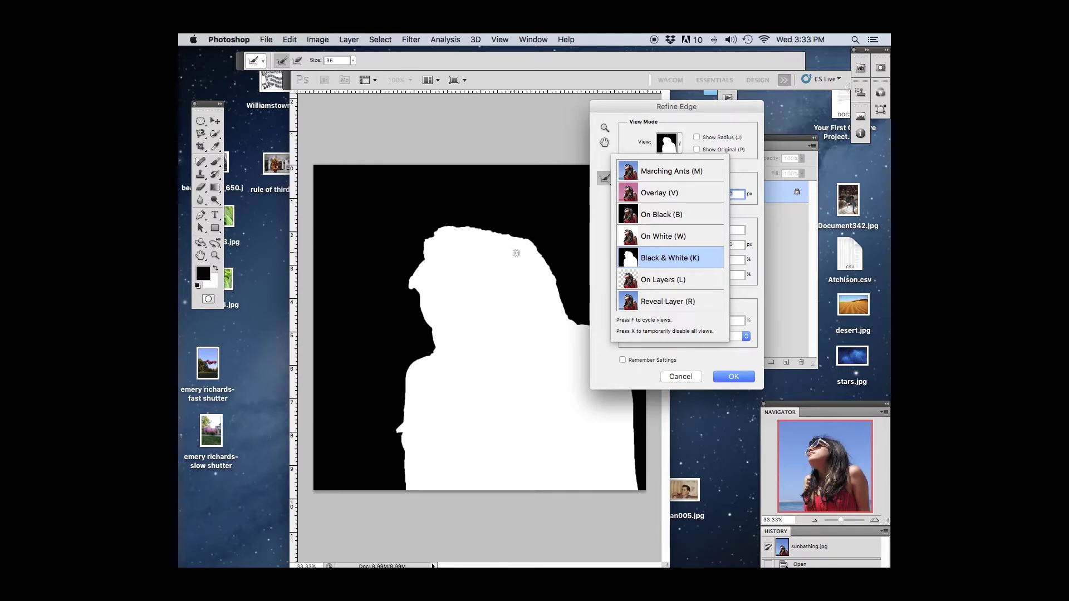
{"action": "left_click", "coordinate": [602, 247]}
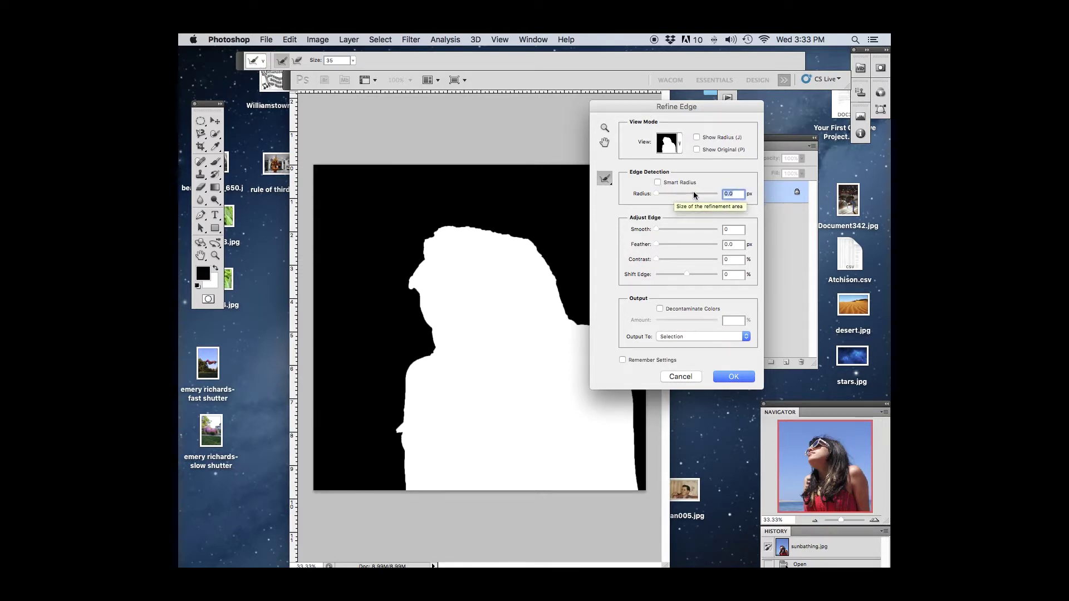
Enable Smart Radius for edge detection and set the Radius to 99 px
{"action": "left_click", "coordinate": [658, 183]}
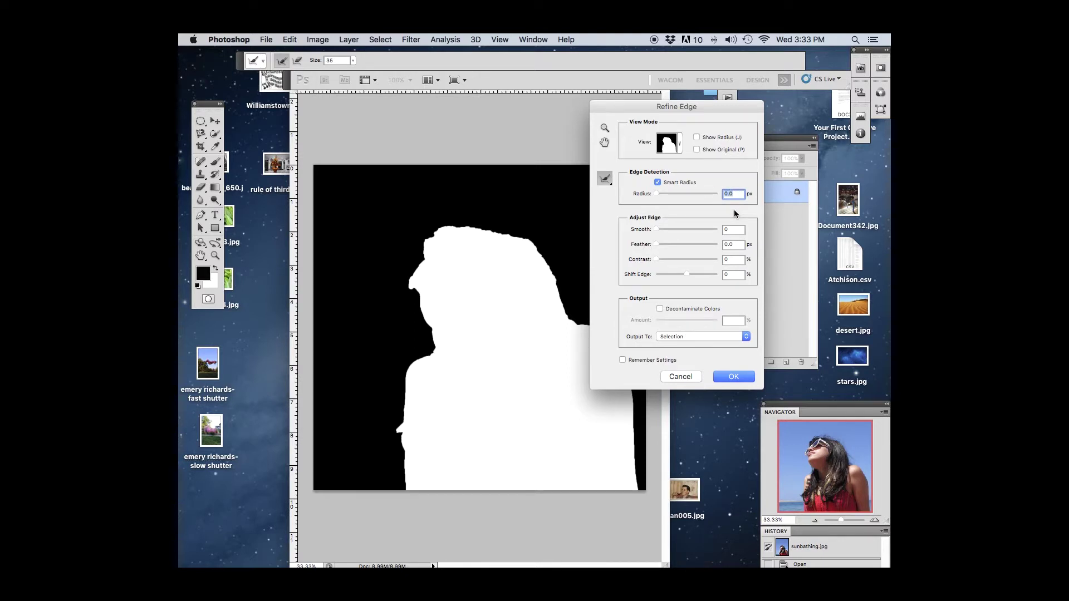
{"action": "left_click_drag", "start_coordinate": [656, 194], "coordinate": [707, 196]}
{"action": "left_click", "coordinate": [724, 194]}
{"action": "type", "text": "99"}
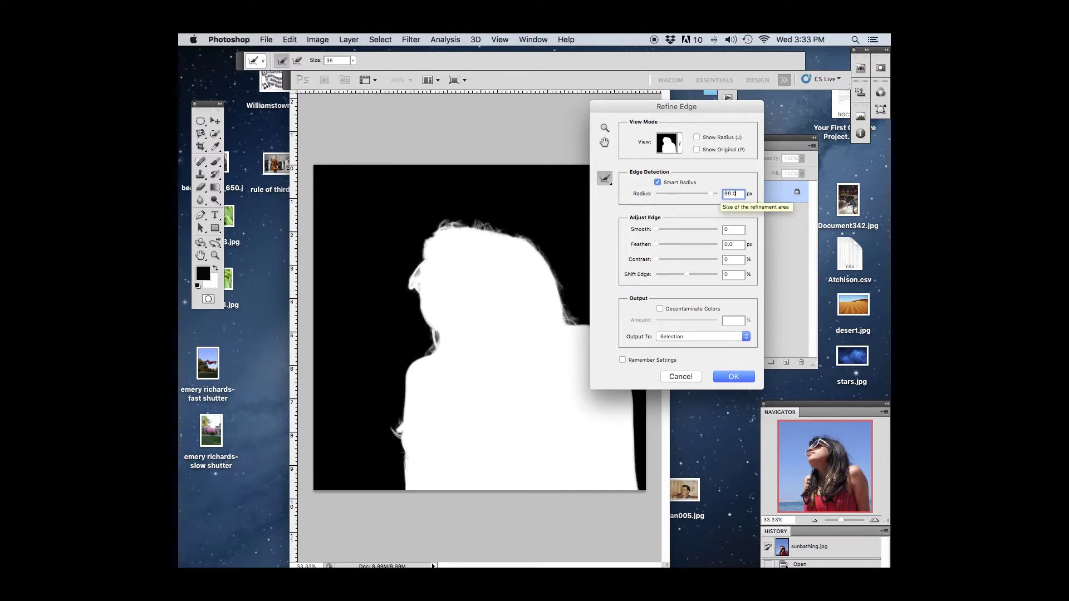
{"action": "key", "text": "Tab"}
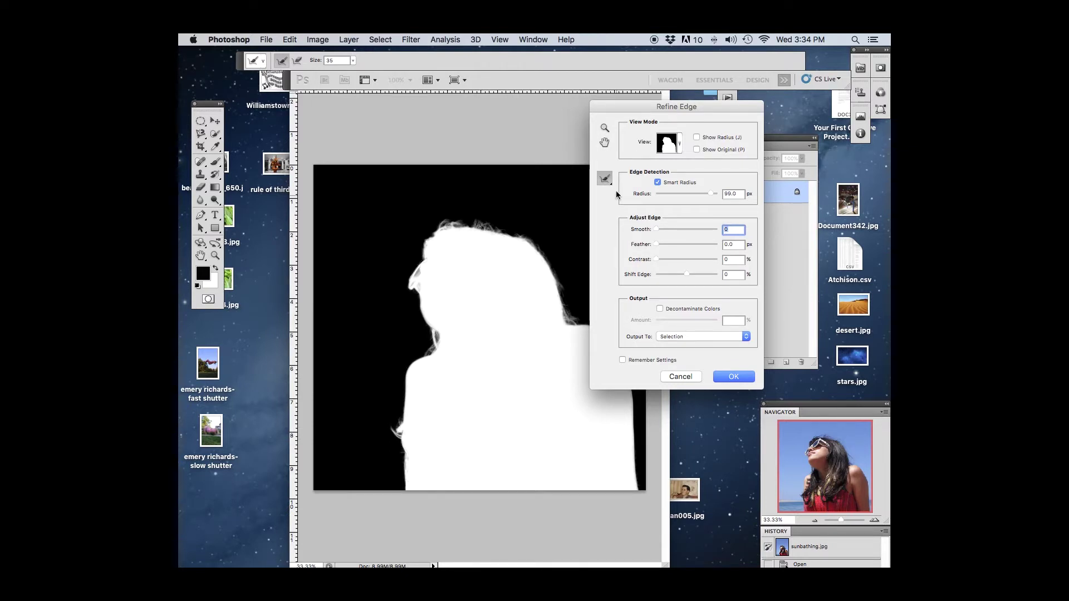
Compare the refined hair edge in the On Black and Black & White views
{"action": "left_click", "coordinate": [680, 148]}
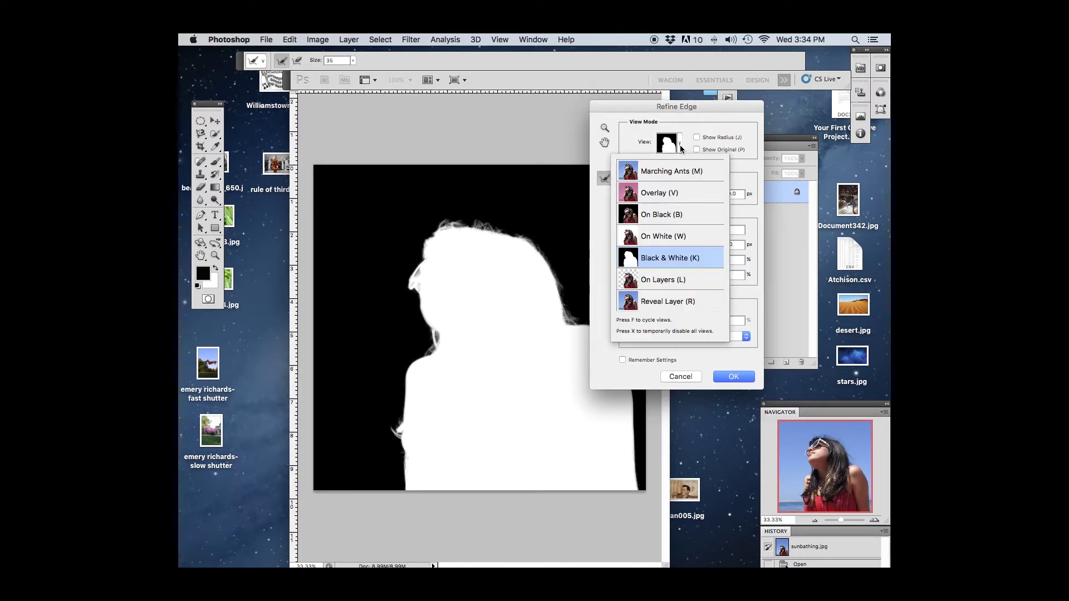
{"action": "left_click", "coordinate": [660, 220]}
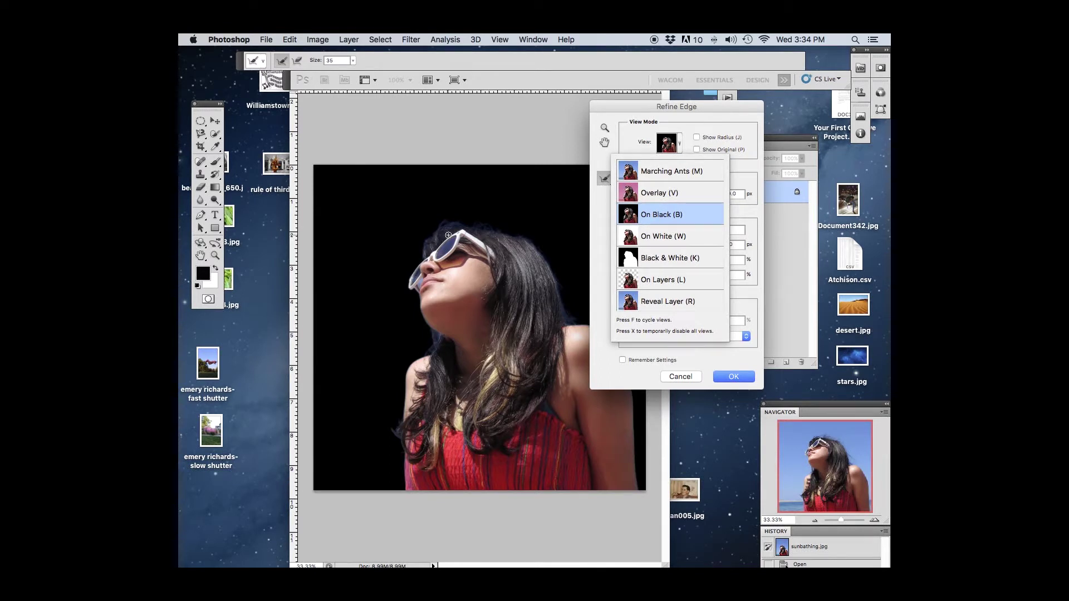
{"action": "left_click", "coordinate": [660, 260]}
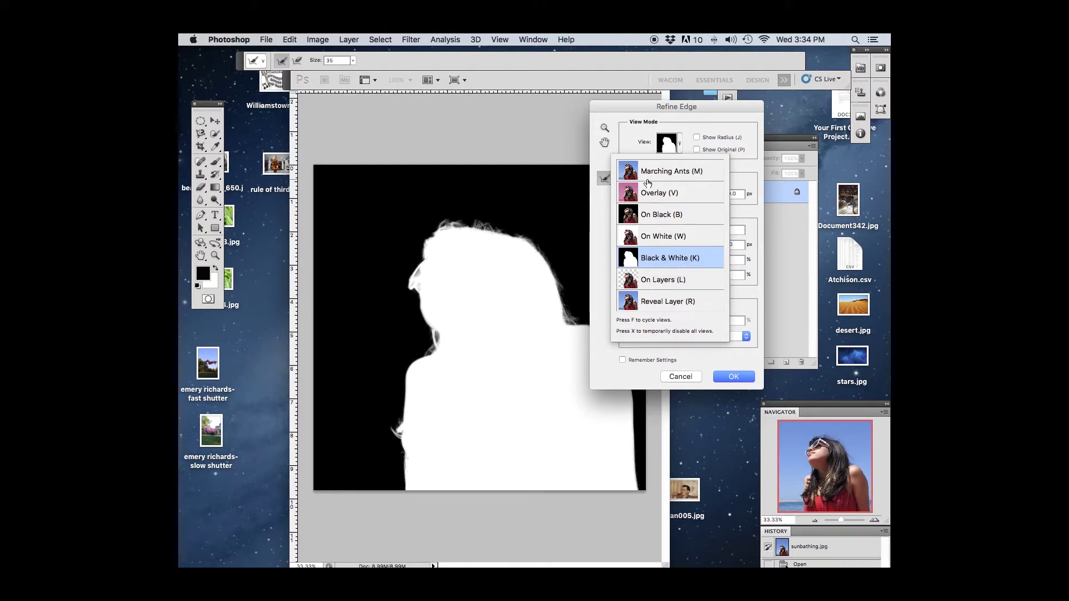
{"action": "left_click", "coordinate": [653, 218]}
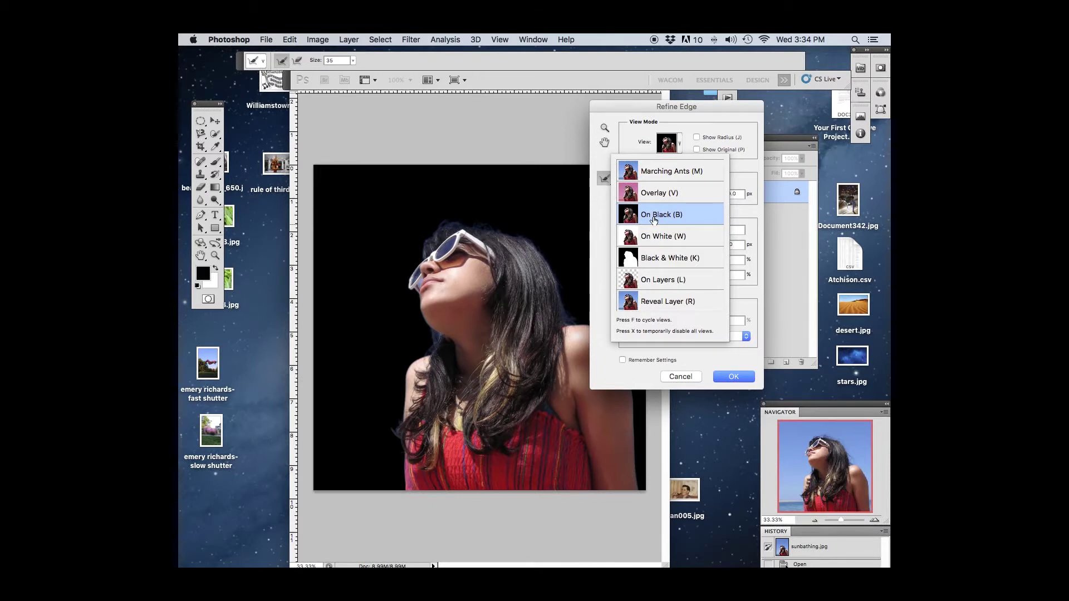
{"action": "left_click", "coordinate": [655, 261]}
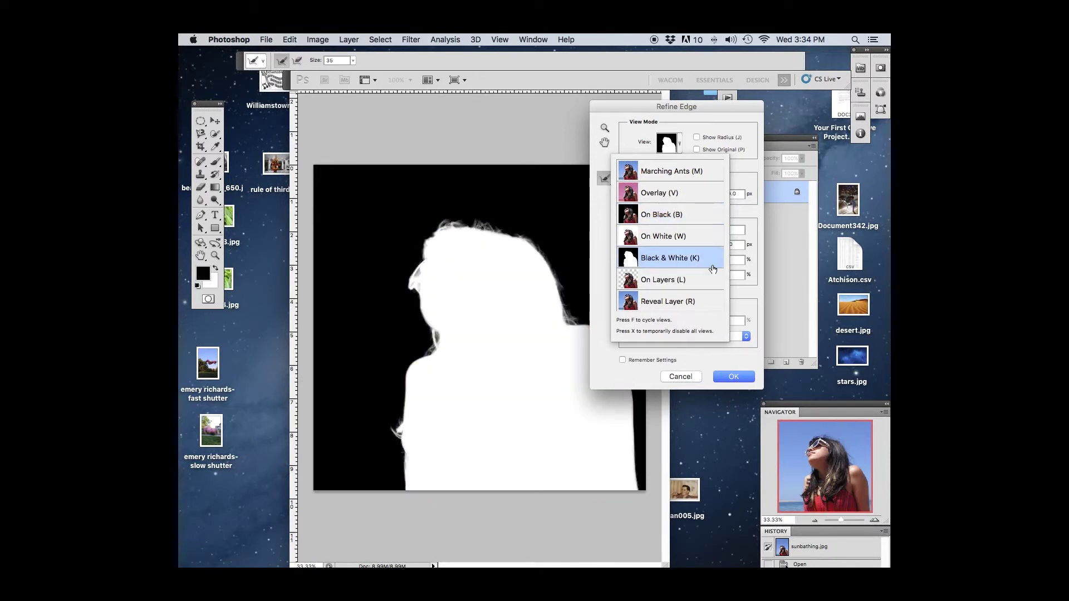
{"action": "left_click", "coordinate": [612, 316]}
Enable Decontaminate Colors in the output settings and set its Amount to 68%
{"action": "left_click", "coordinate": [659, 309]}
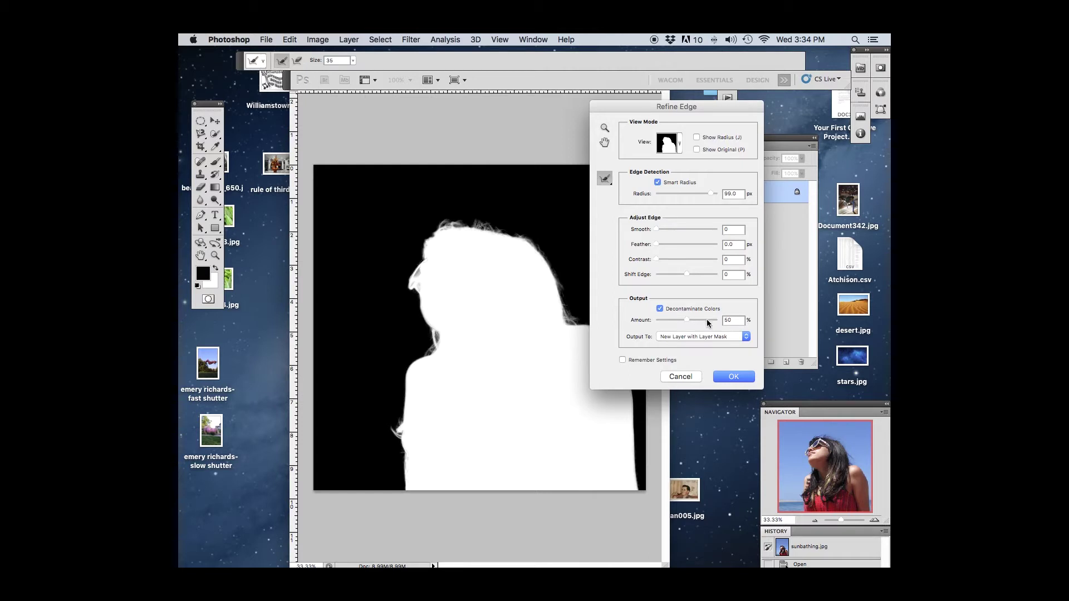
{"action": "double_click", "coordinate": [733, 320]}
{"action": "type", "text": "6"}
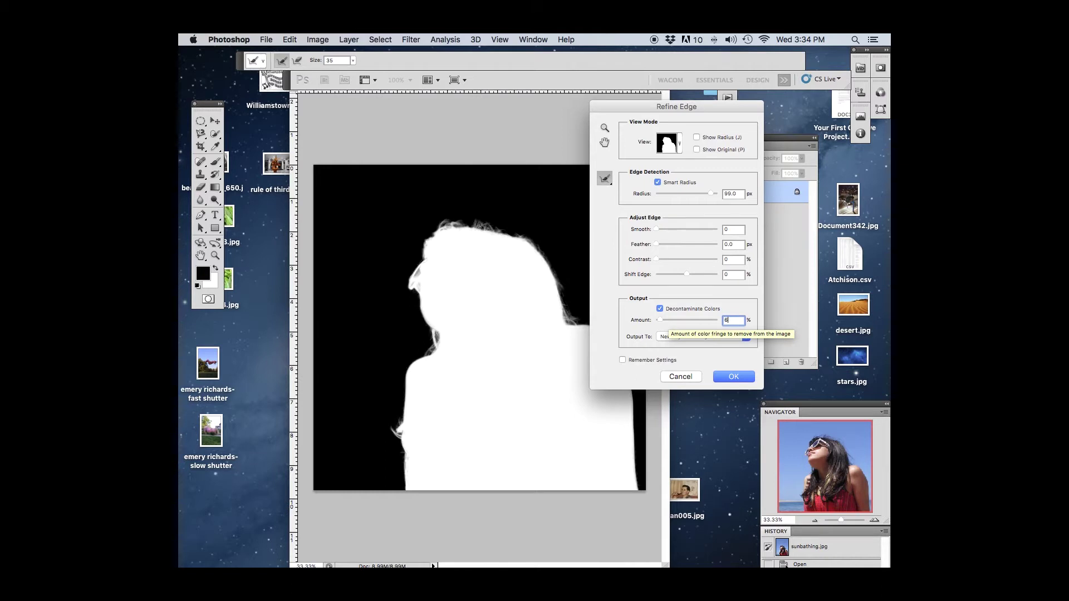
{"action": "type", "text": "8"}
{"action": "key", "text": "Tab"}
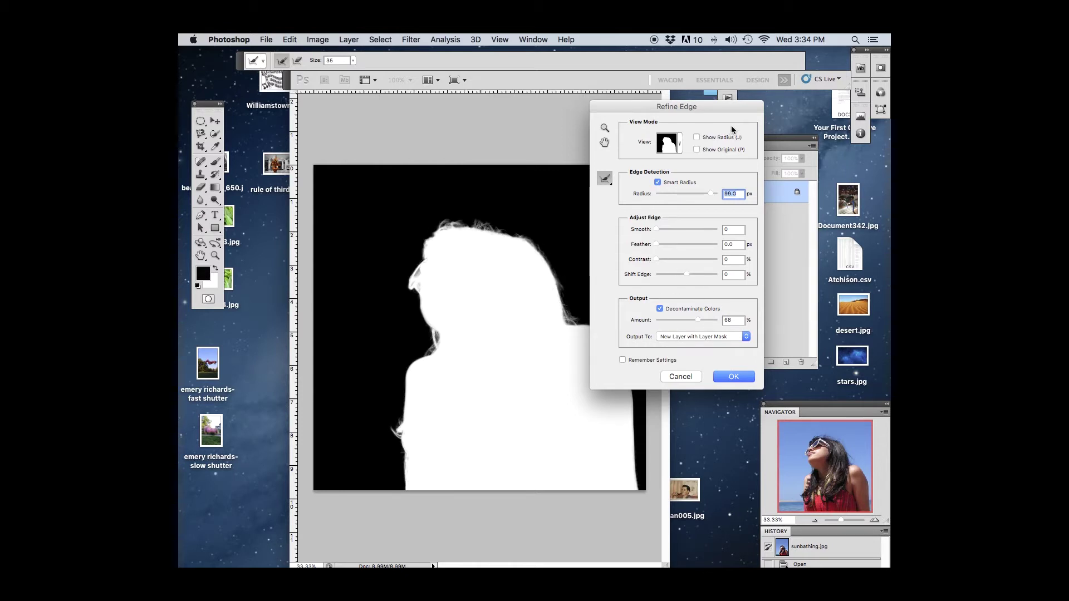
Preview the girl's cutout On Black and apply the edge refinement with output to New Layer with Layer Mask
{"action": "left_click", "coordinate": [680, 145]}
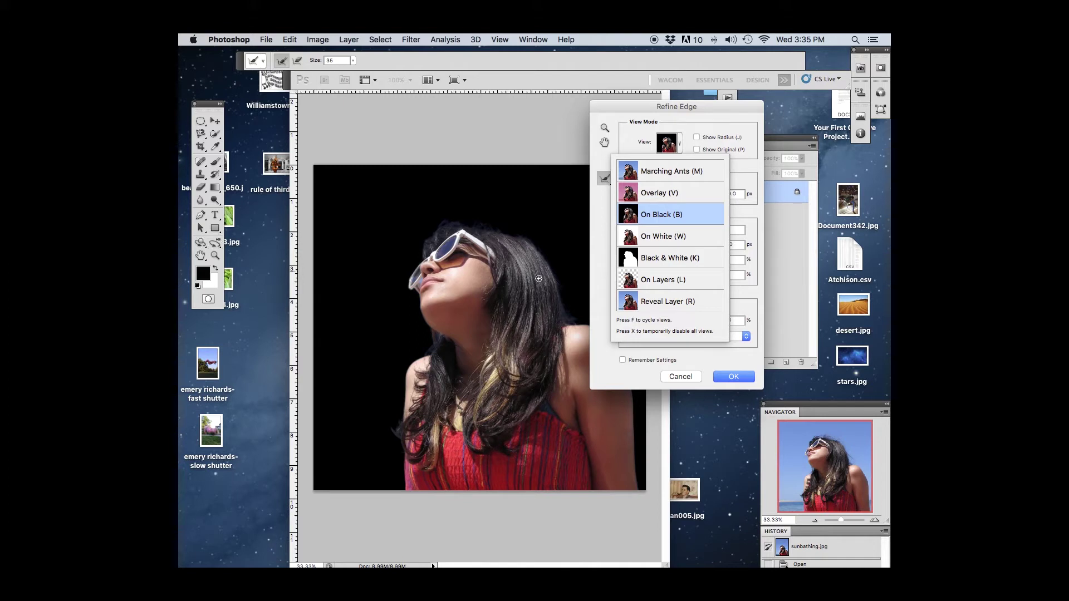
{"action": "left_click", "coordinate": [600, 346]}
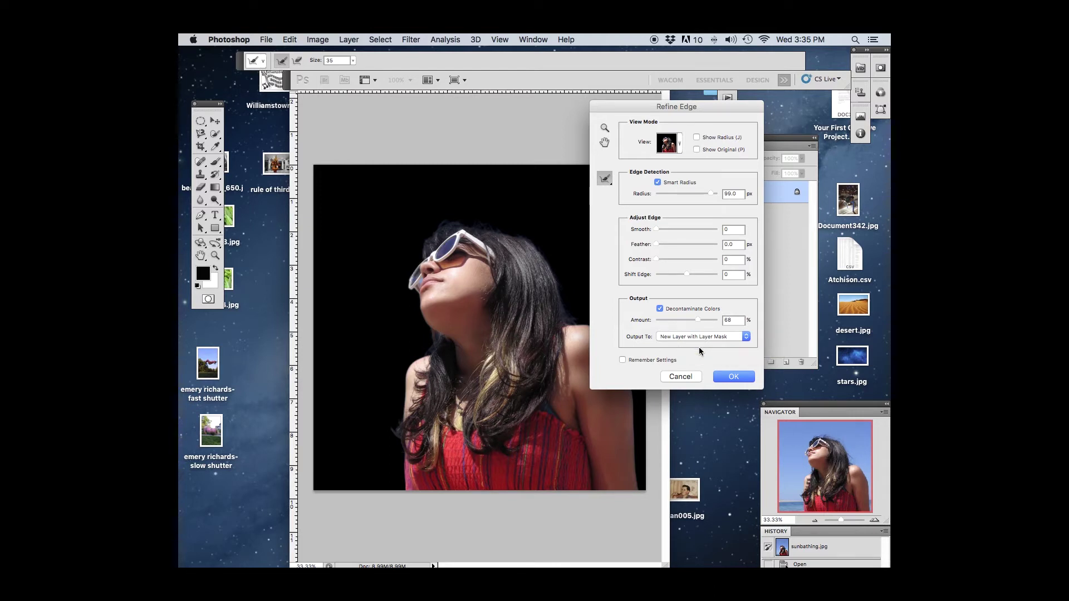
{"action": "left_click", "coordinate": [733, 336]}
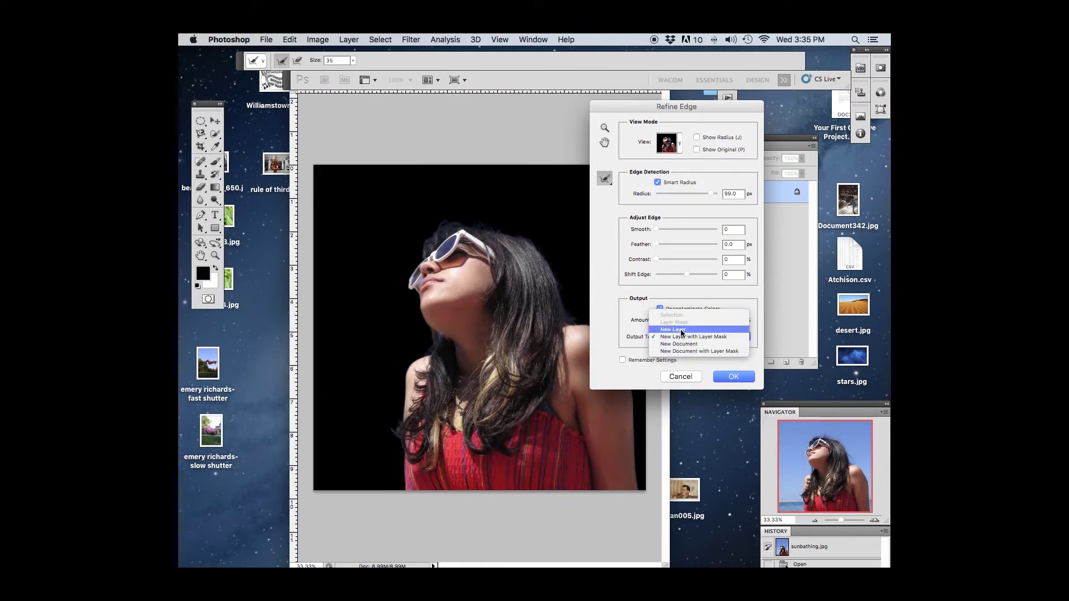
{"action": "left_click", "coordinate": [725, 378]}
{"action": "left_click", "coordinate": [726, 377]}
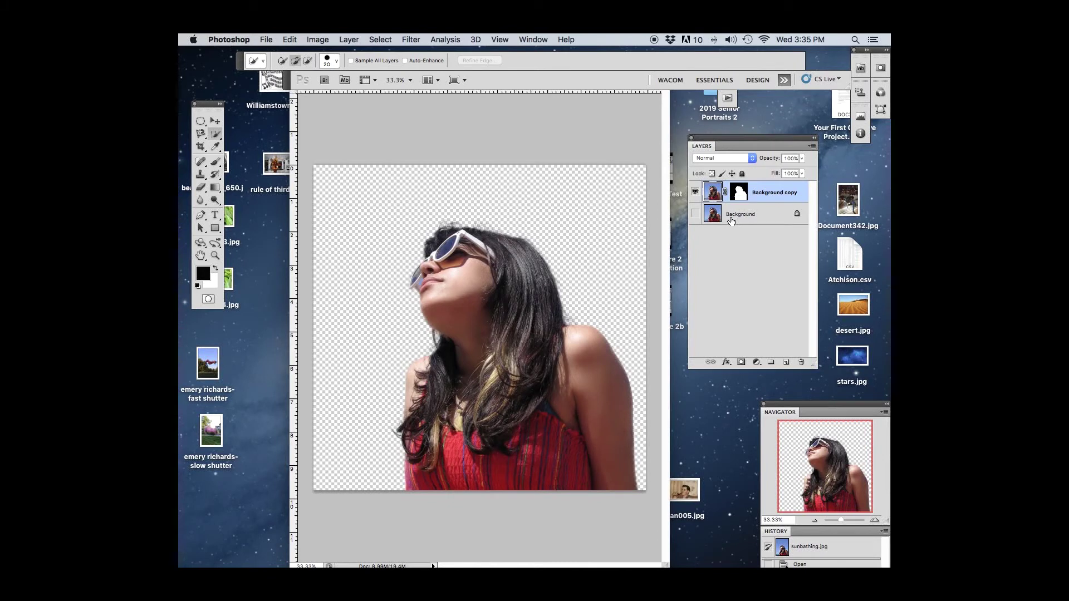
Open Sunset.jpg from the Desktop and move its window down so the girl's document stays accessible behind it
{"action": "left_click", "coordinate": [266, 39]}
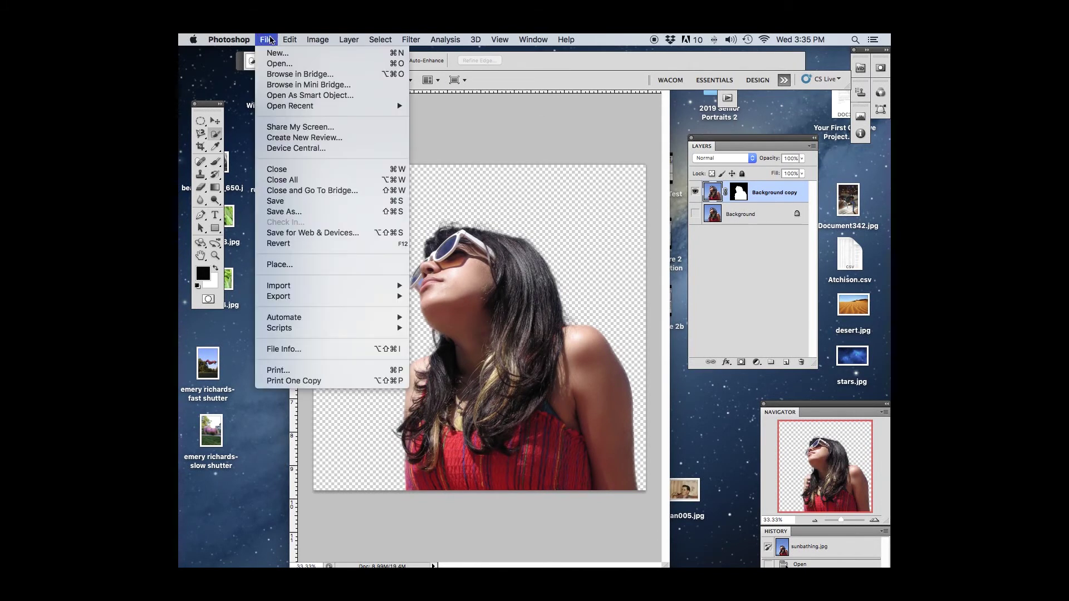
{"action": "left_click", "coordinate": [277, 65]}
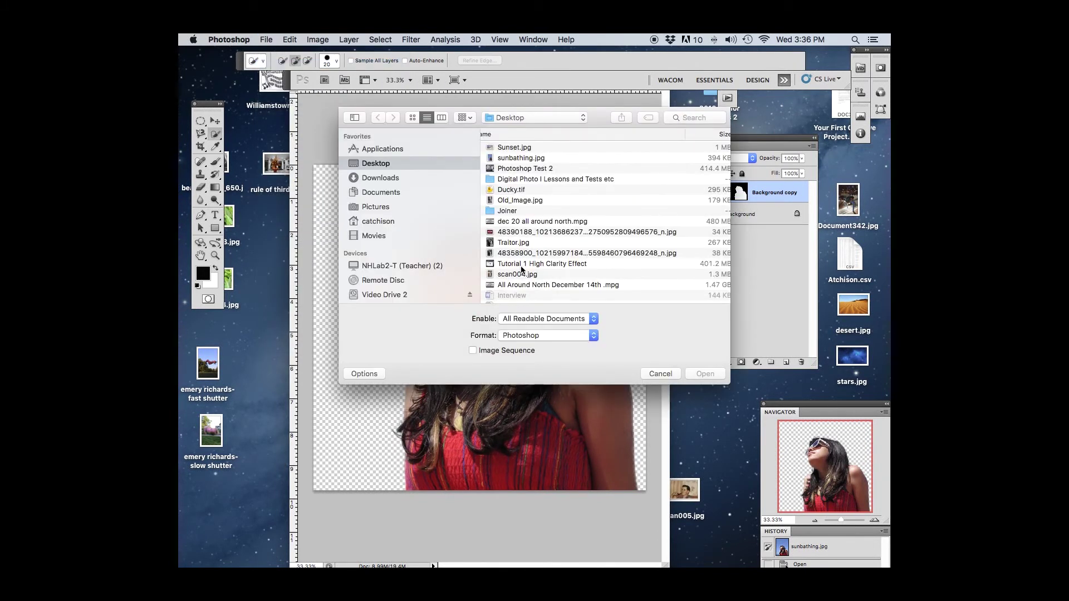
{"action": "left_click", "coordinate": [520, 150]}
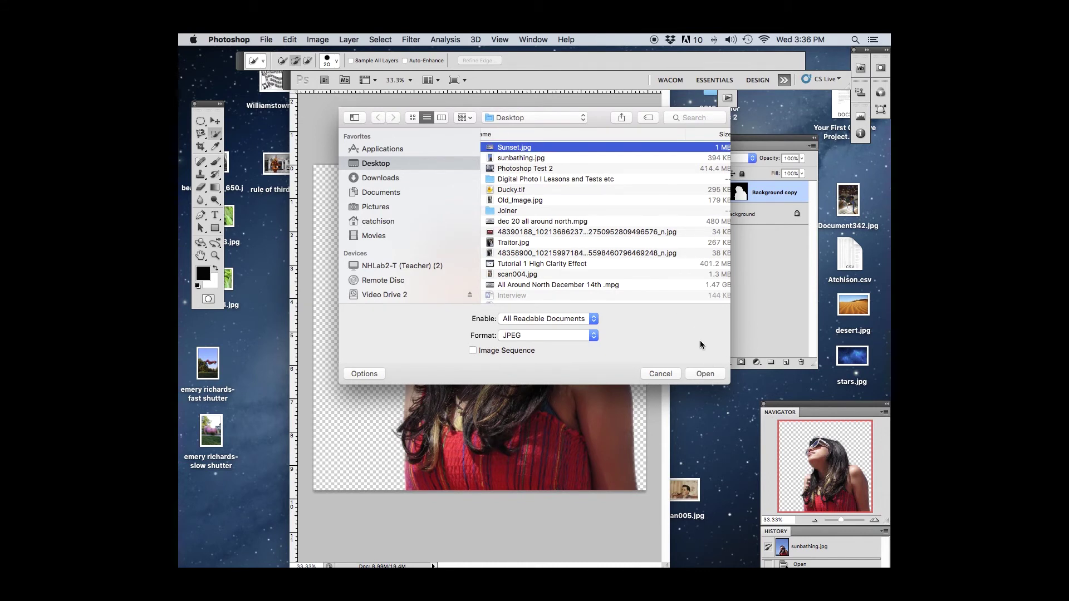
{"action": "left_click", "coordinate": [705, 374]}
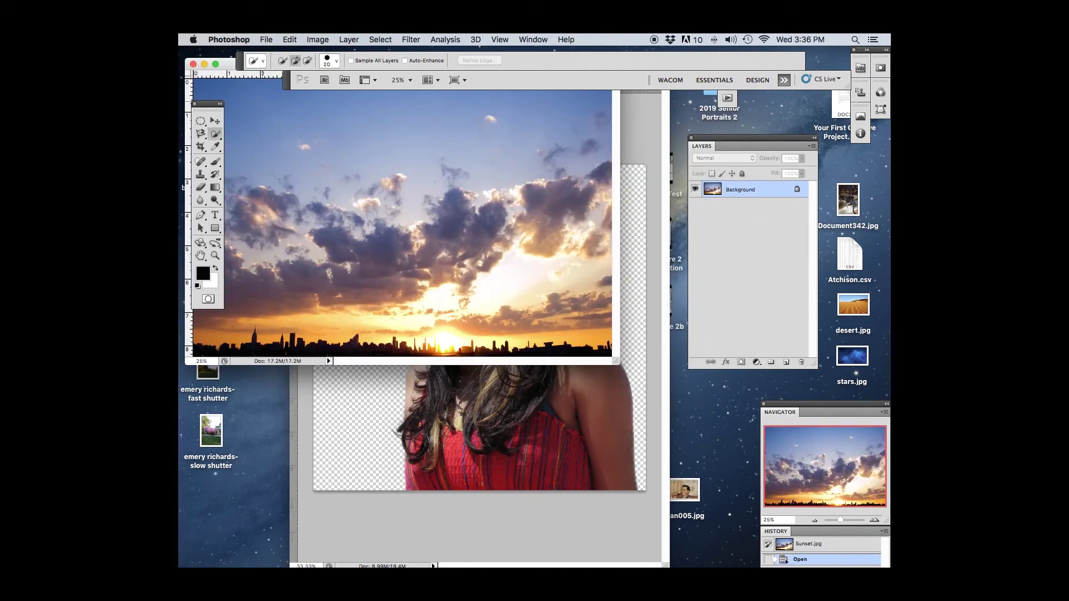
{"action": "left_click_drag", "start_coordinate": [234, 65], "coordinate": [243, 250]}
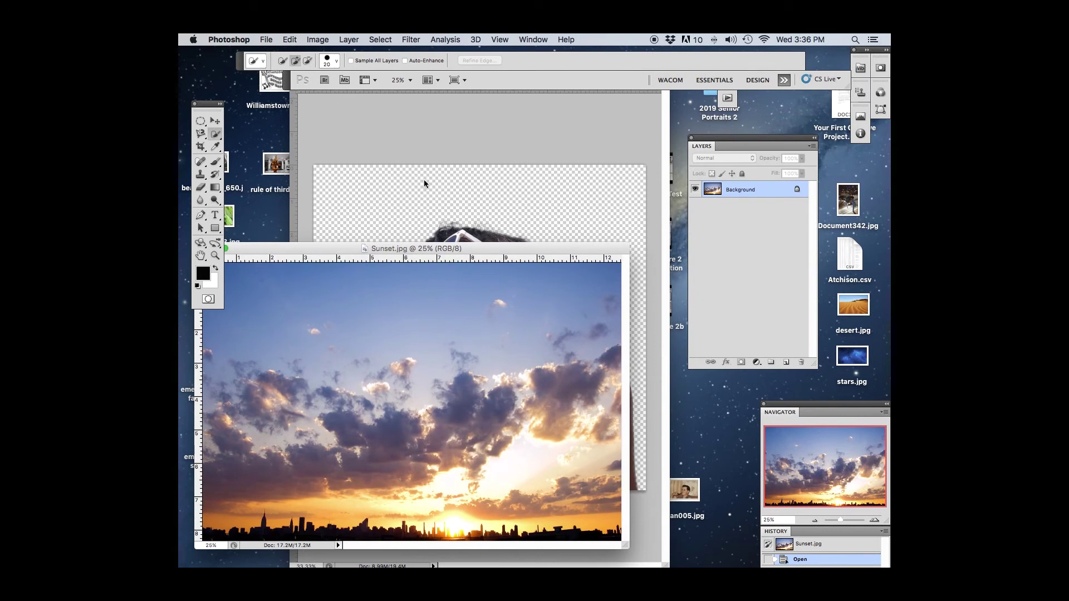
Copy the girl's masked Background copy layer into Sunset.jpg and move her to the middle of the skyline
{"action": "left_click", "coordinate": [482, 190]}
{"action": "left_click_drag", "start_coordinate": [779, 195], "coordinate": [276, 407]}
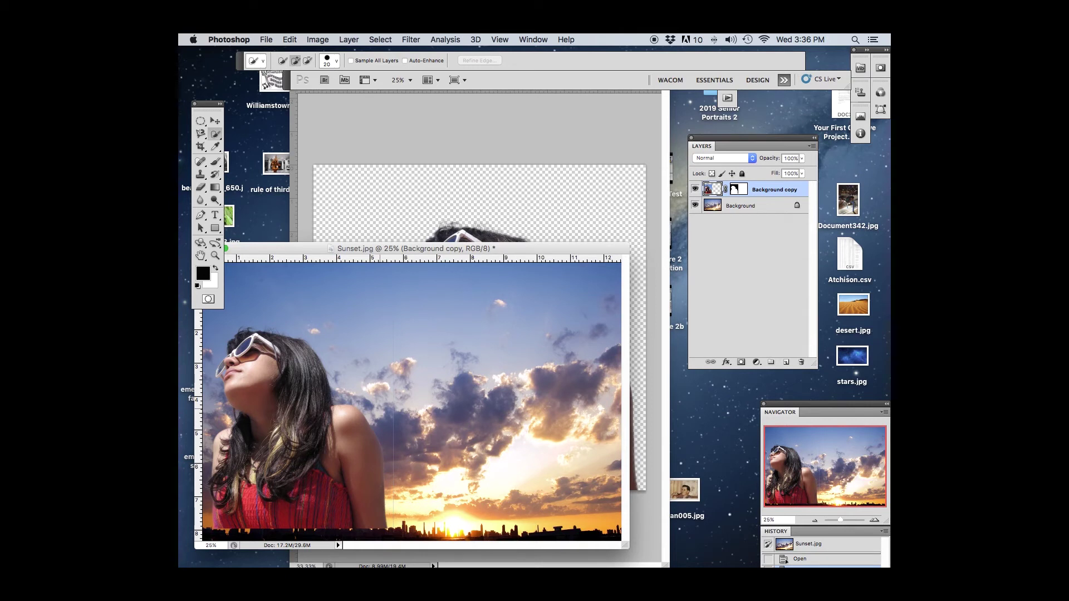
{"action": "key", "text": "v"}
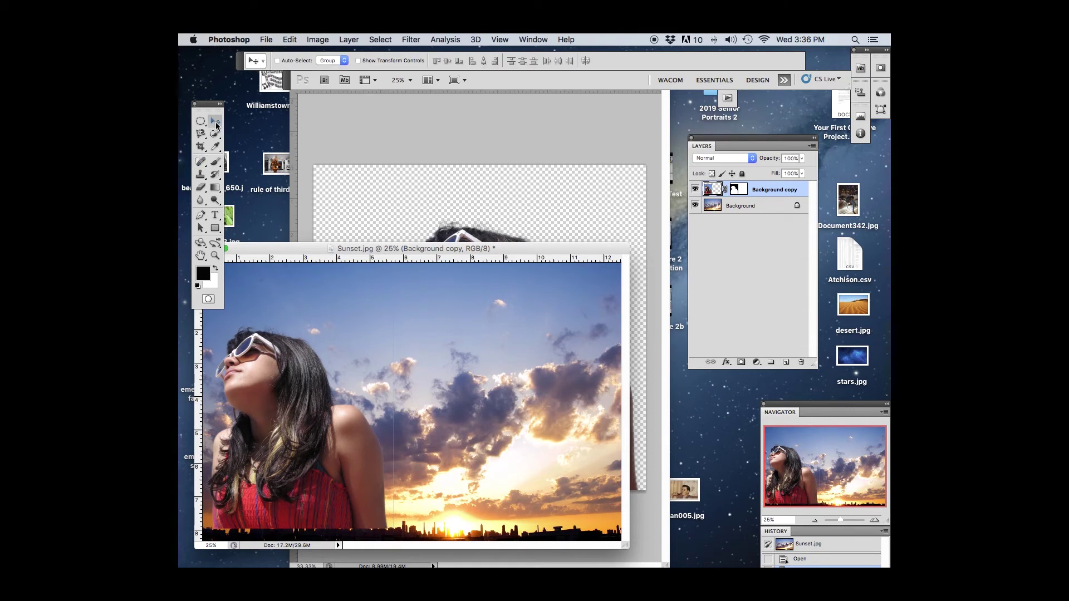
{"action": "left_click_drag", "start_coordinate": [353, 415], "coordinate": [480, 428]}
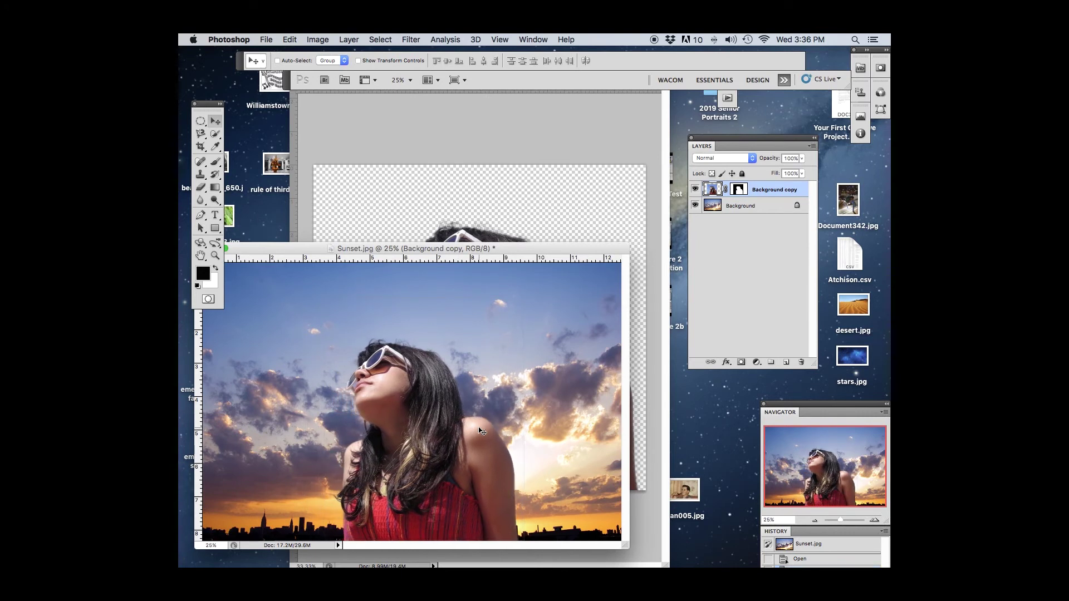
Examine the girl's hair edges against the sunset sky at 100% zoom, from the top of her head down her hair
{"action": "left_click", "coordinate": [214, 256]}
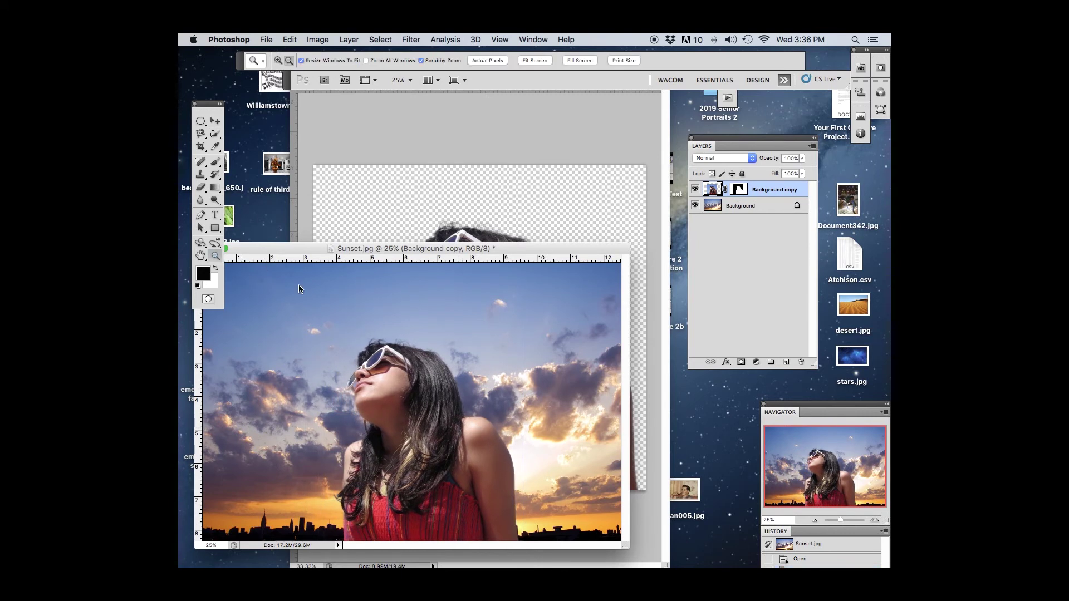
{"action": "left_click", "coordinate": [401, 345]}
{"action": "left_click", "coordinate": [511, 304]}
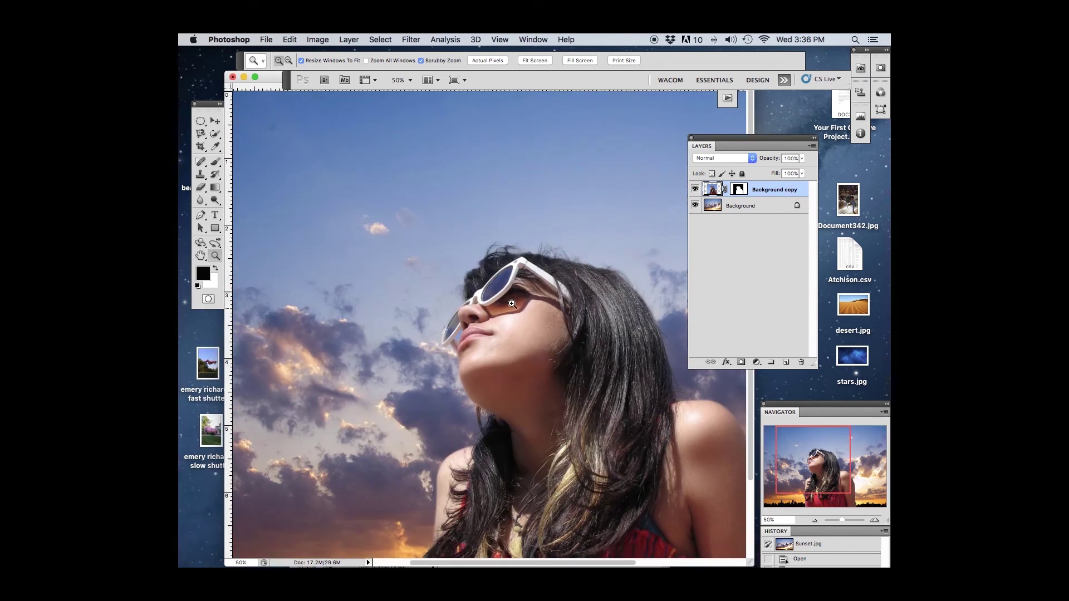
{"action": "left_click", "coordinate": [510, 304]}
{"action": "left_click", "coordinate": [518, 294]}
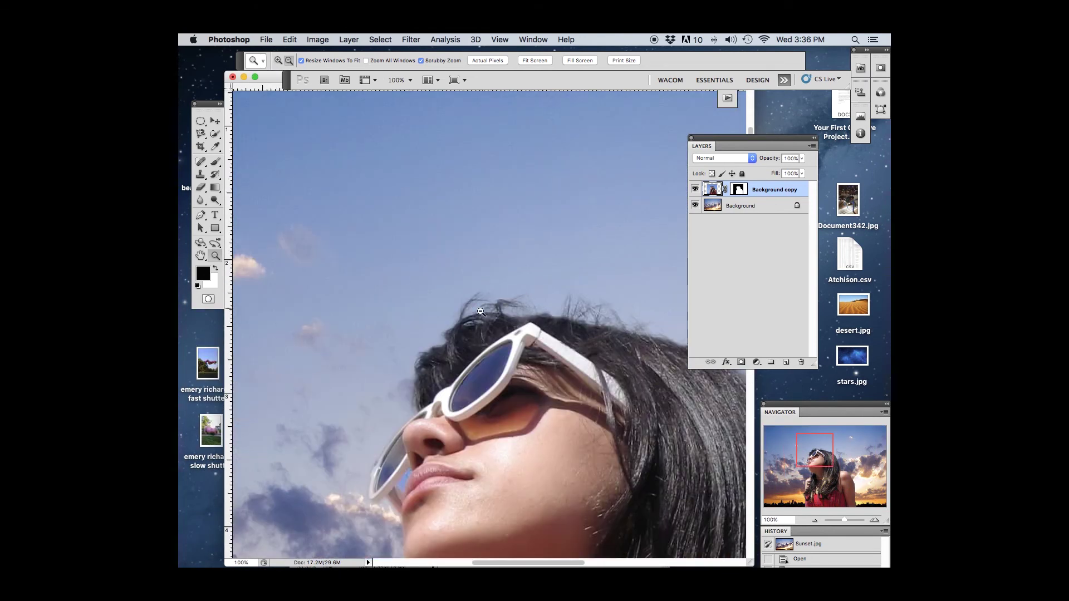
{"action": "left_click_drag", "start_coordinate": [631, 343], "coordinate": [448, 278]}
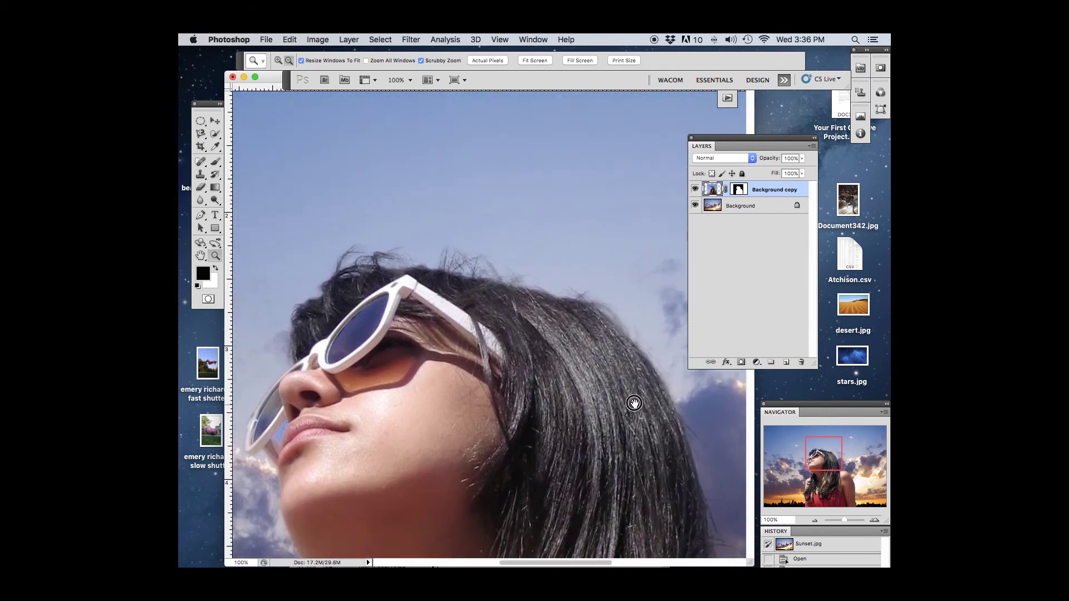
{"action": "left_click_drag", "start_coordinate": [633, 404], "coordinate": [579, 245]}
{"action": "left_click_drag", "start_coordinate": [428, 429], "coordinate": [563, 460]}
{"action": "left_click_drag", "start_coordinate": [392, 202], "coordinate": [338, 395]}
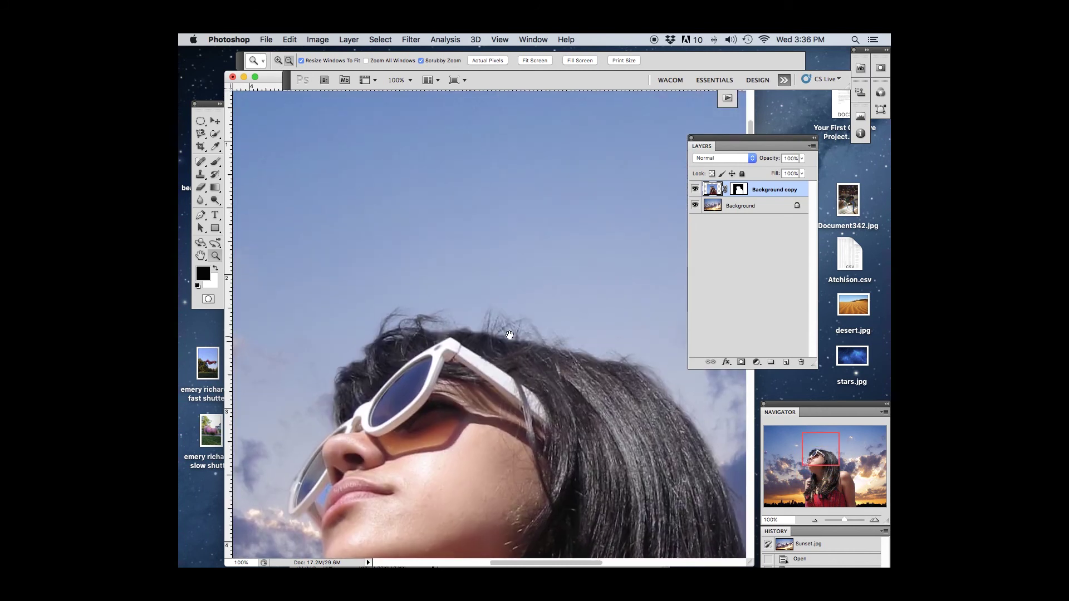